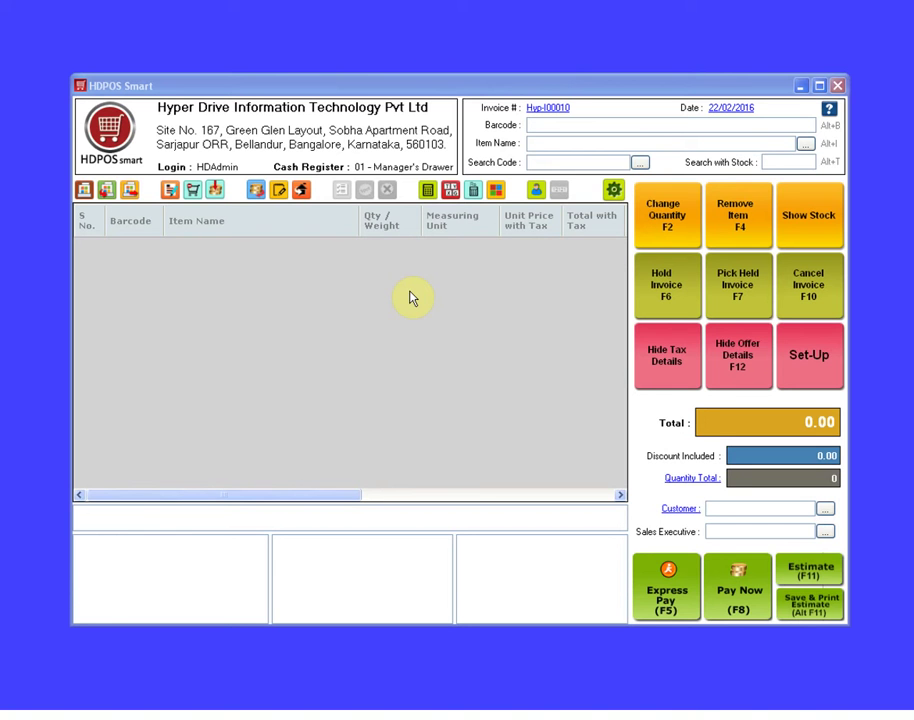
# Go through Set-Up to Manage Items, which lists the existing categories and items.
pyautogui.click(800, 353)
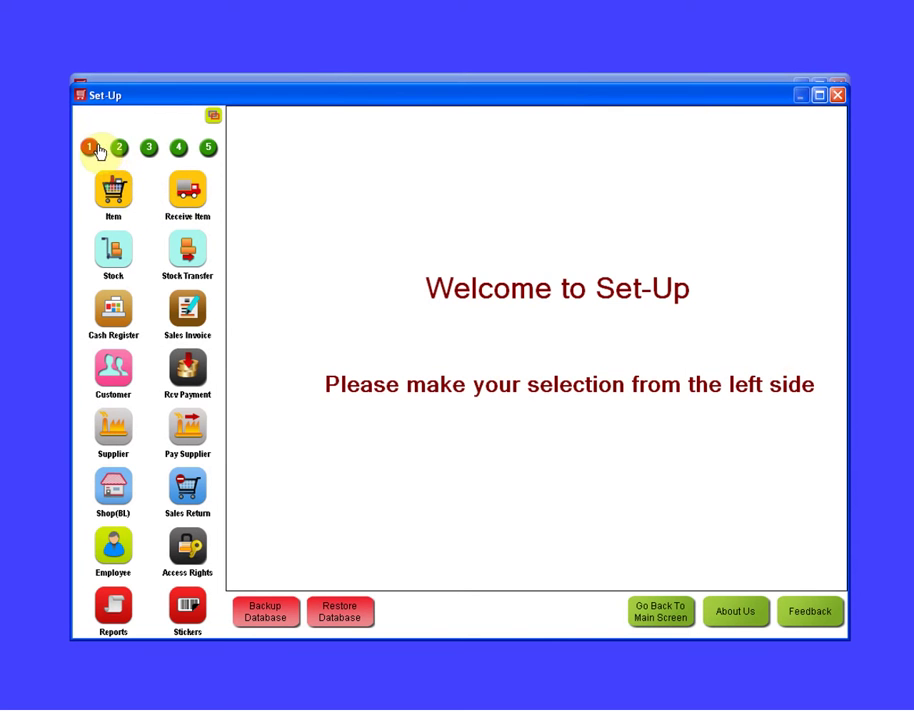
pyautogui.click(110, 197)
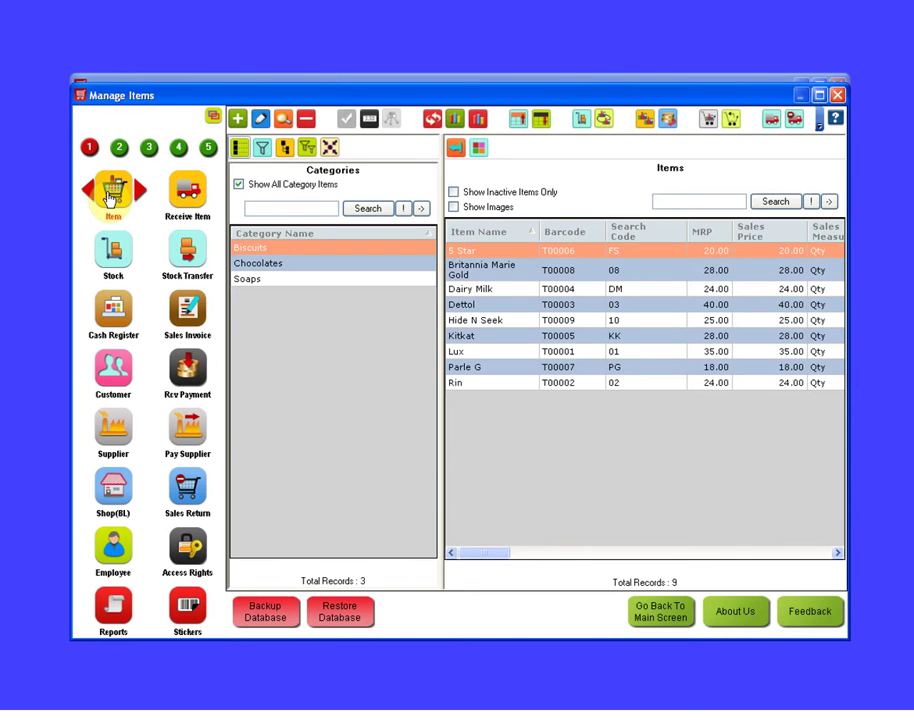
# Start a new item, keeping the auto-generated barcode T00010 instead of a custom one.
pyautogui.click(238, 124)
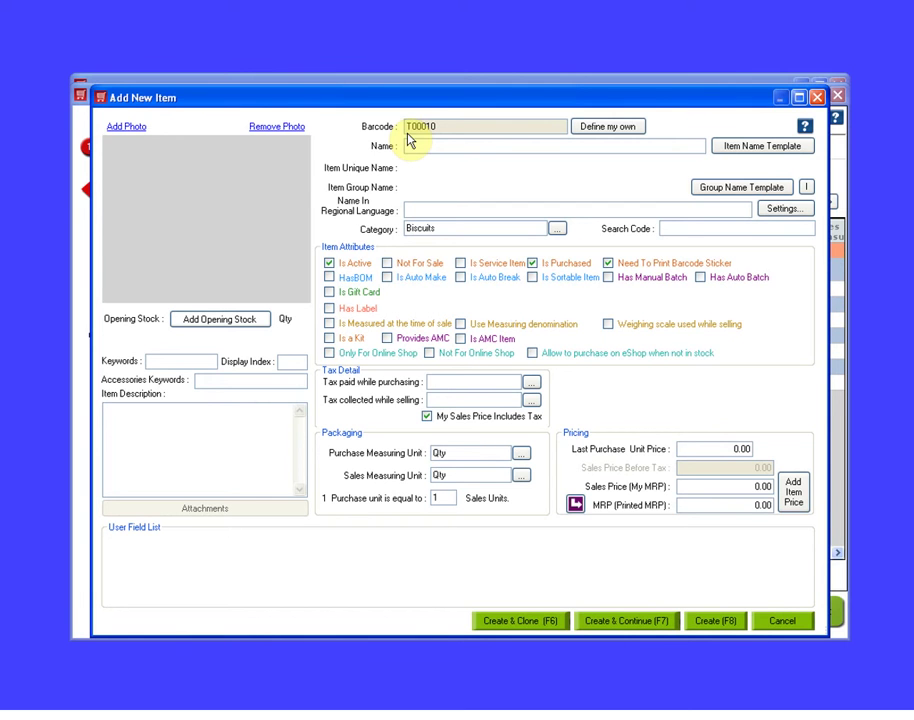
pyautogui.click(606, 130)
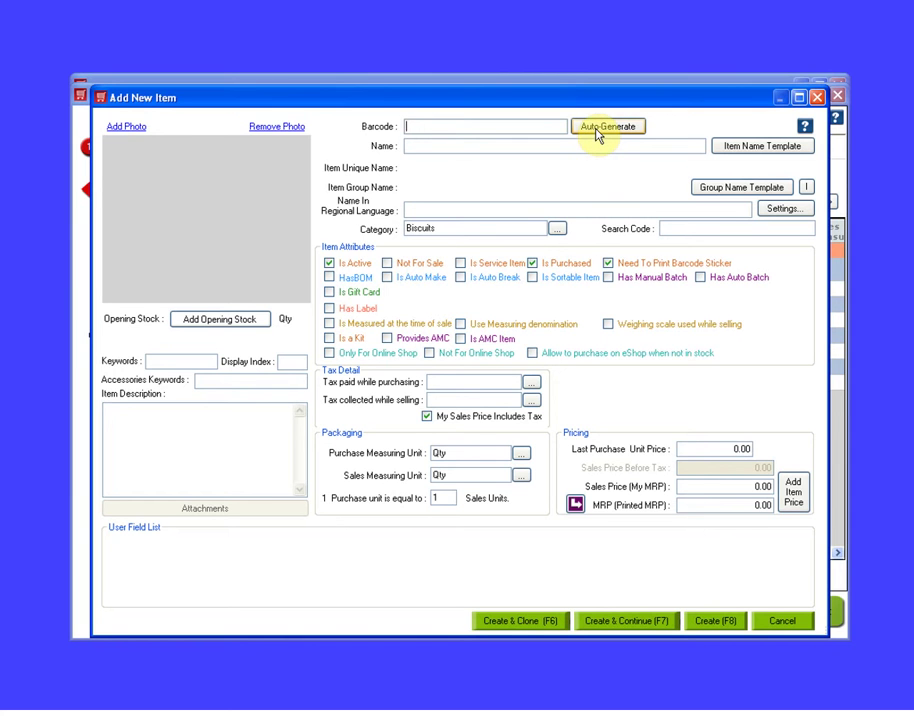
pyautogui.click(597, 133)
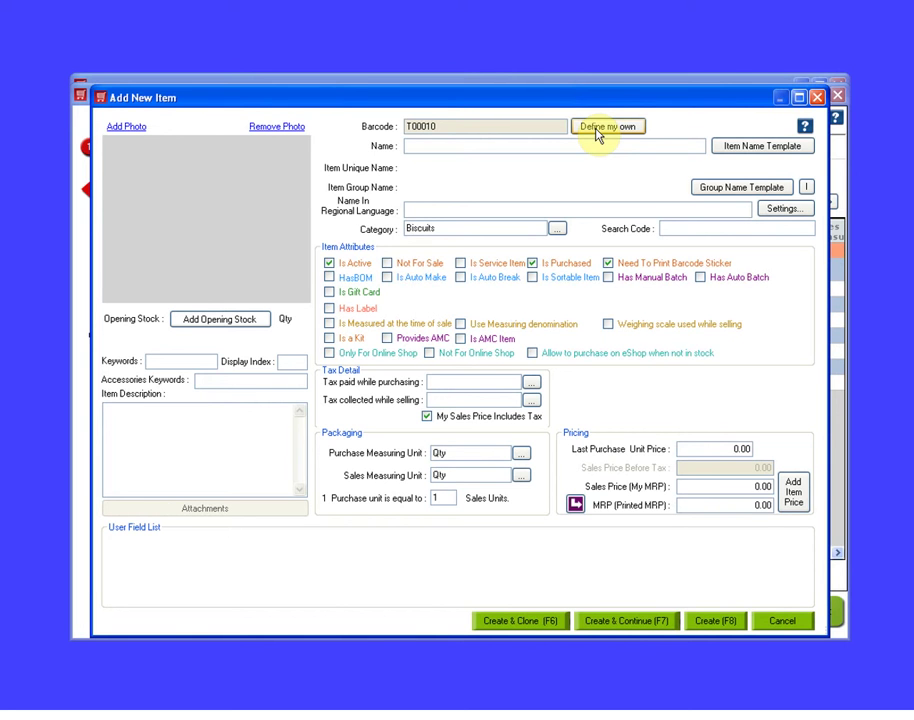
# Enter 'Pepsi 330 ml' as the new item's name.
pyautogui.click(440, 149)
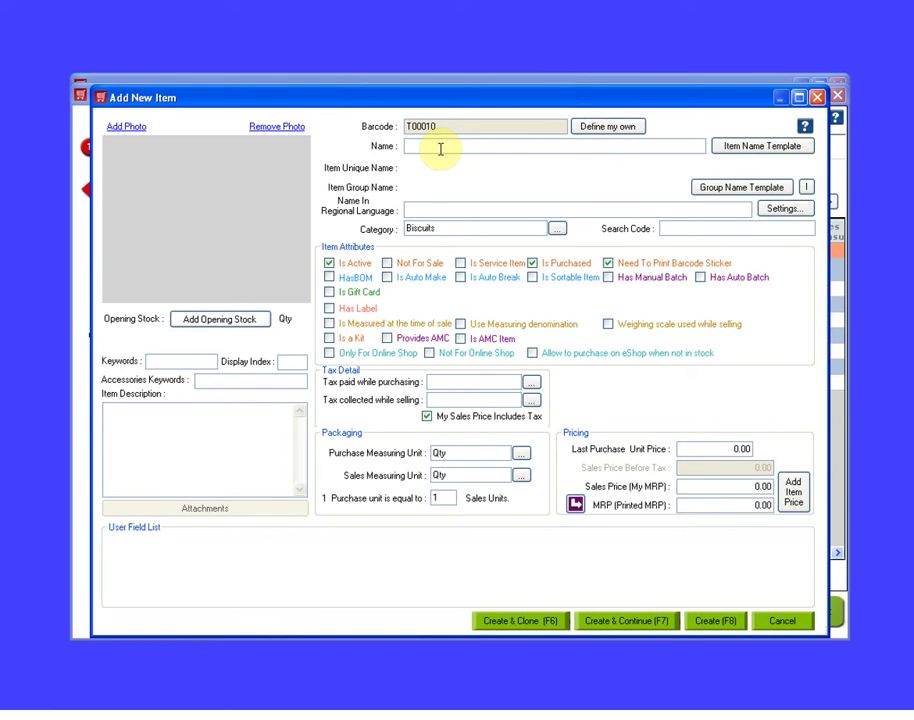
pyautogui.write('Peps')
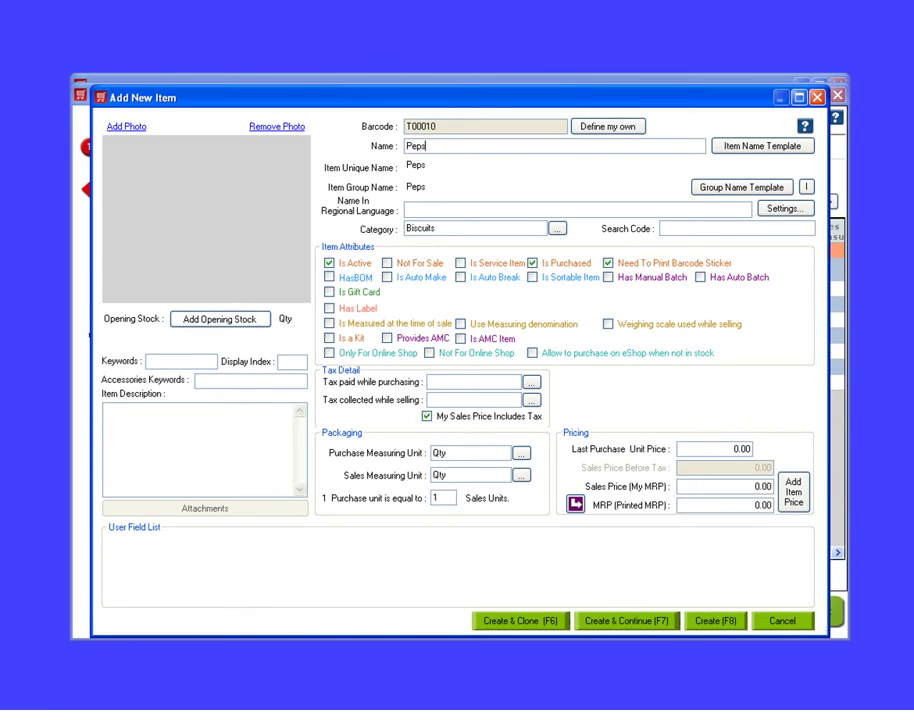
pyautogui.write('i 33')
pyautogui.write('0 ml')
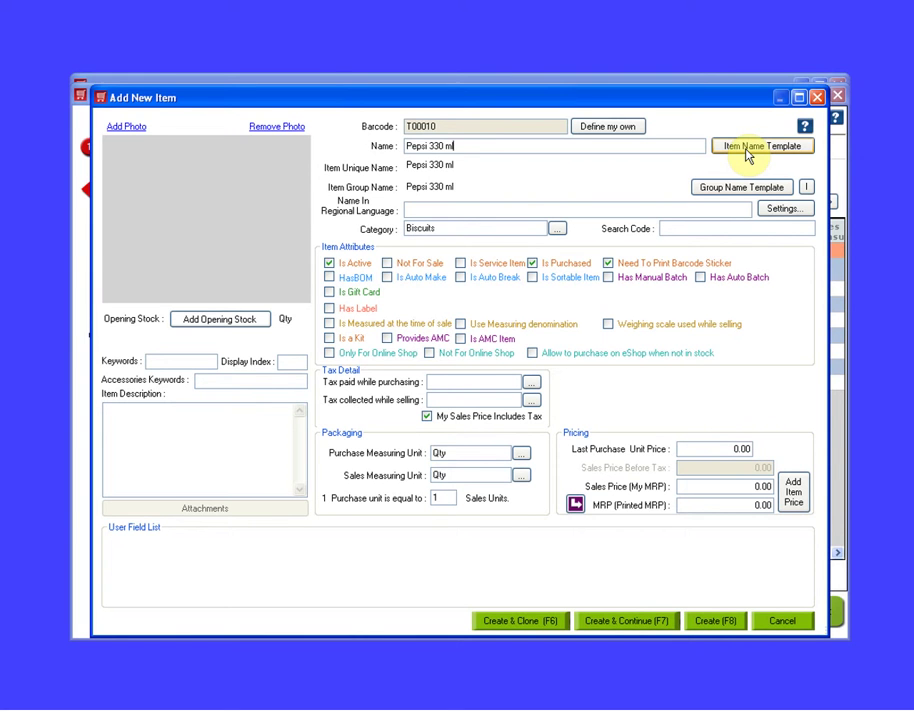
pyautogui.click(748, 155)
pyautogui.moveTo(296, 204); pyautogui.dragTo(251, 204)
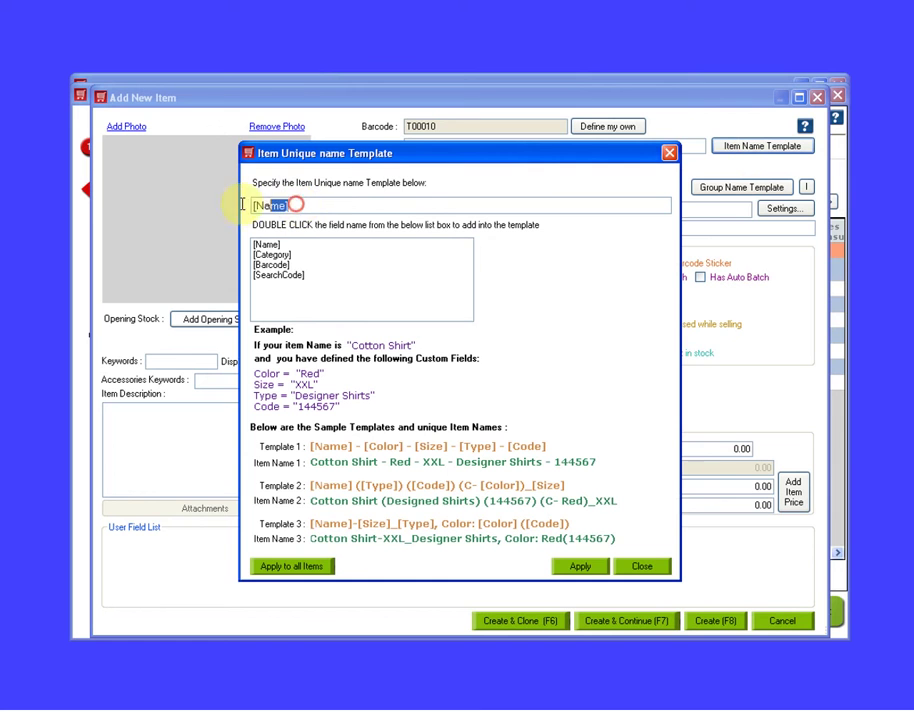
pyautogui.click(334, 201)
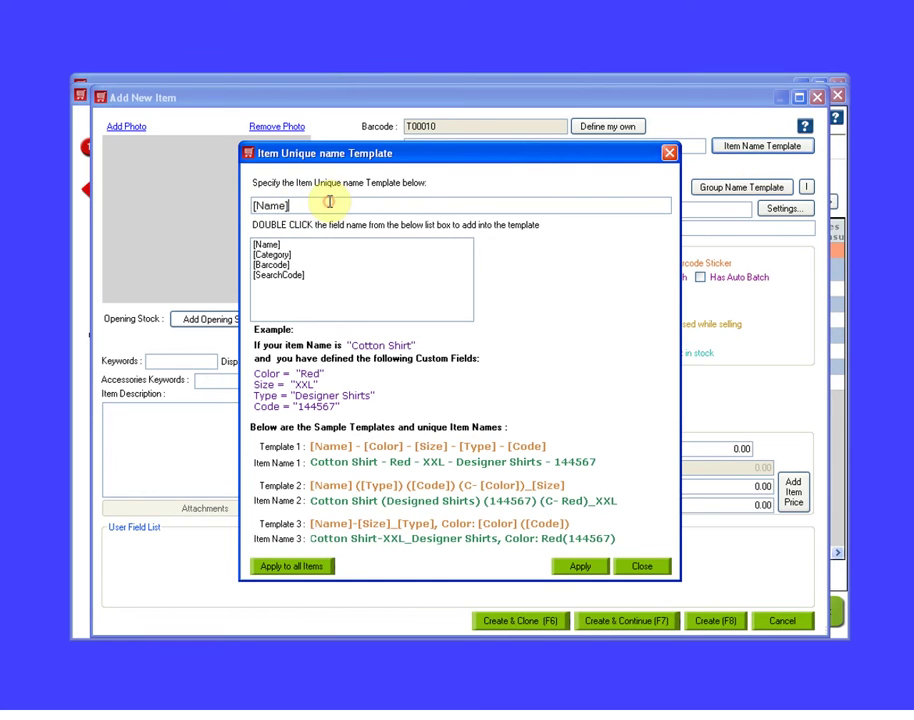
pyautogui.doubleClick(284, 255)
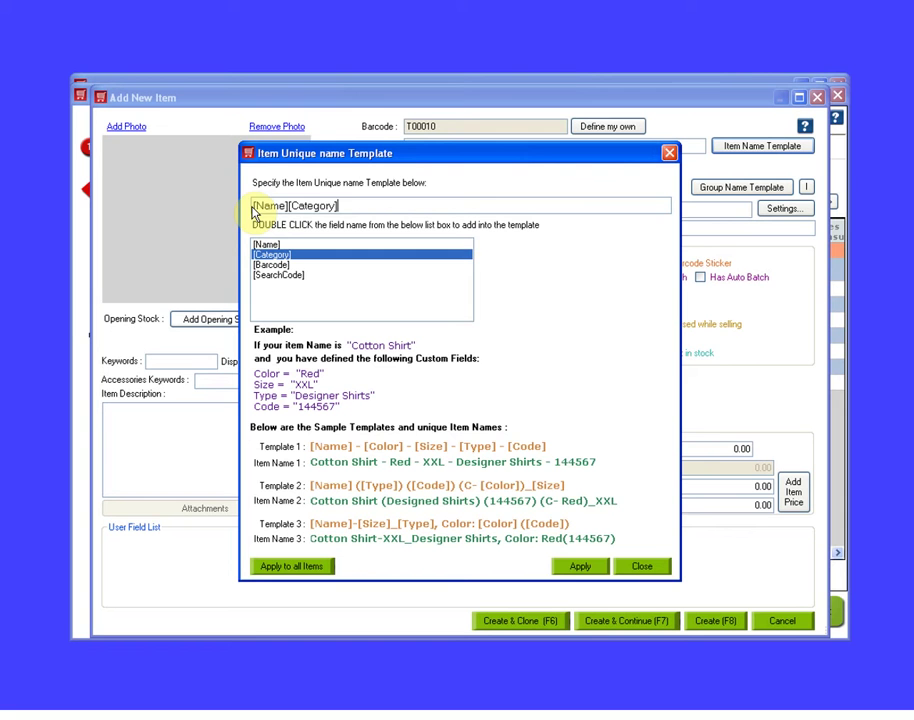
pyautogui.moveTo(253, 205); pyautogui.dragTo(339, 205)
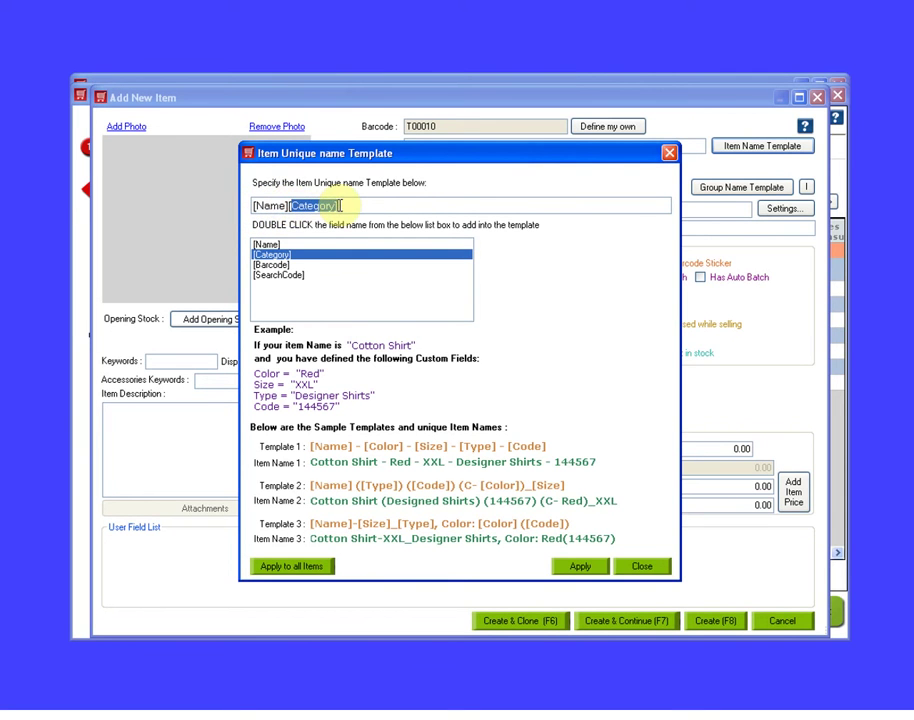
pyautogui.click(669, 153)
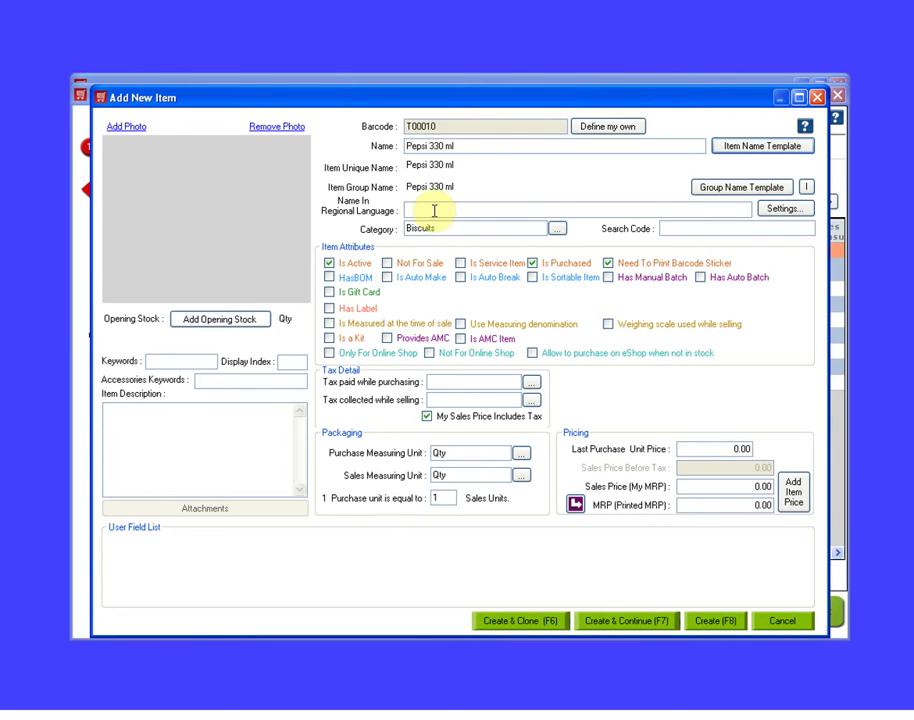
pyautogui.click(786, 212)
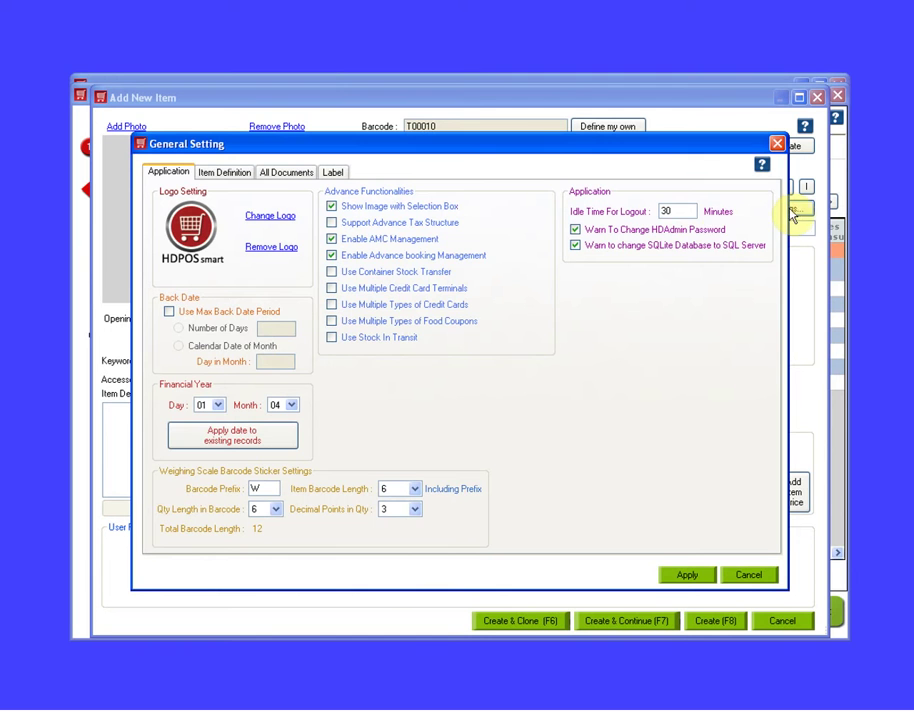
pyautogui.click(266, 176)
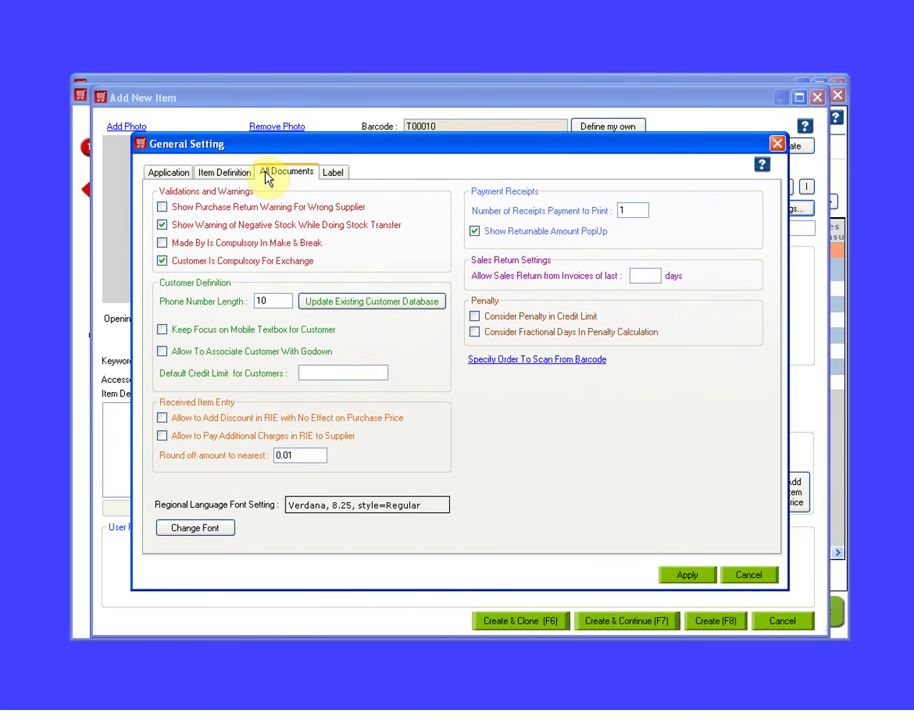
pyautogui.click(198, 530)
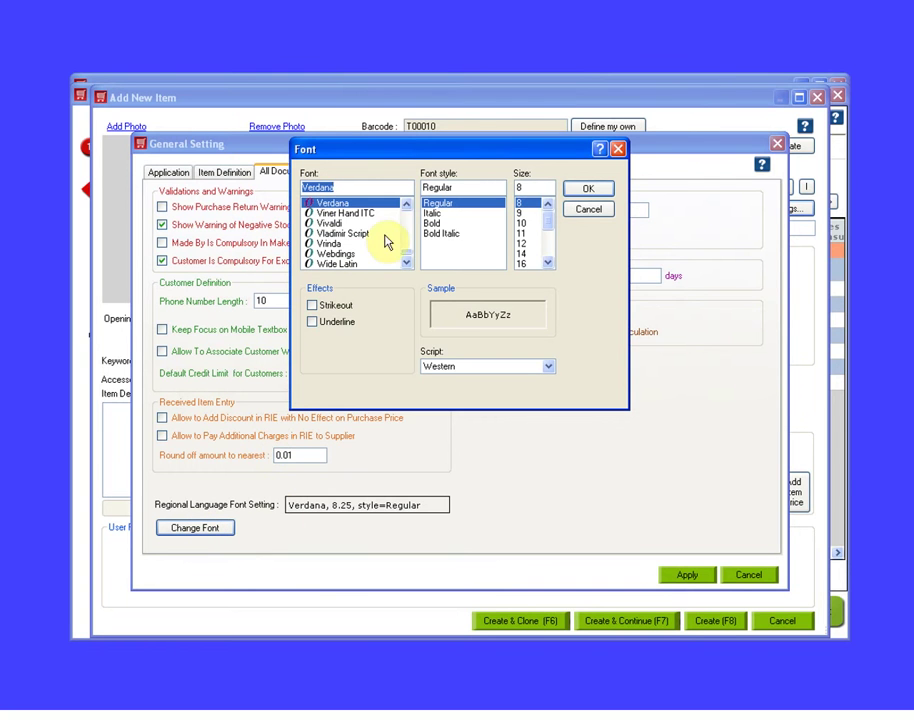
pyautogui.scroll(1, 408, 250)
pyautogui.scroll(1, 408, 258)
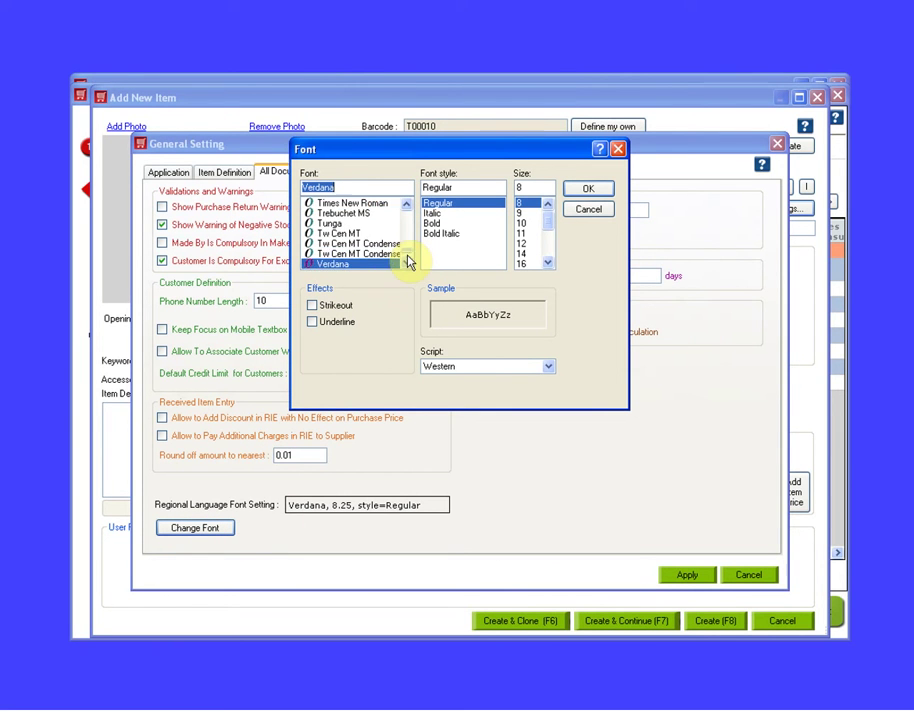
pyautogui.scroll(10, 408, 258)
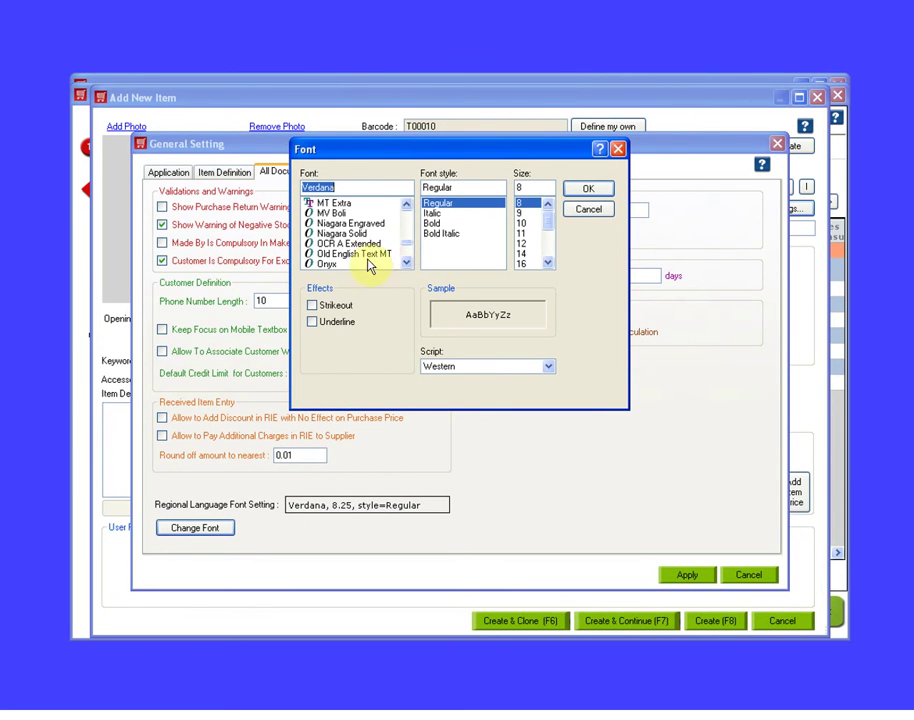
pyautogui.click(617, 149)
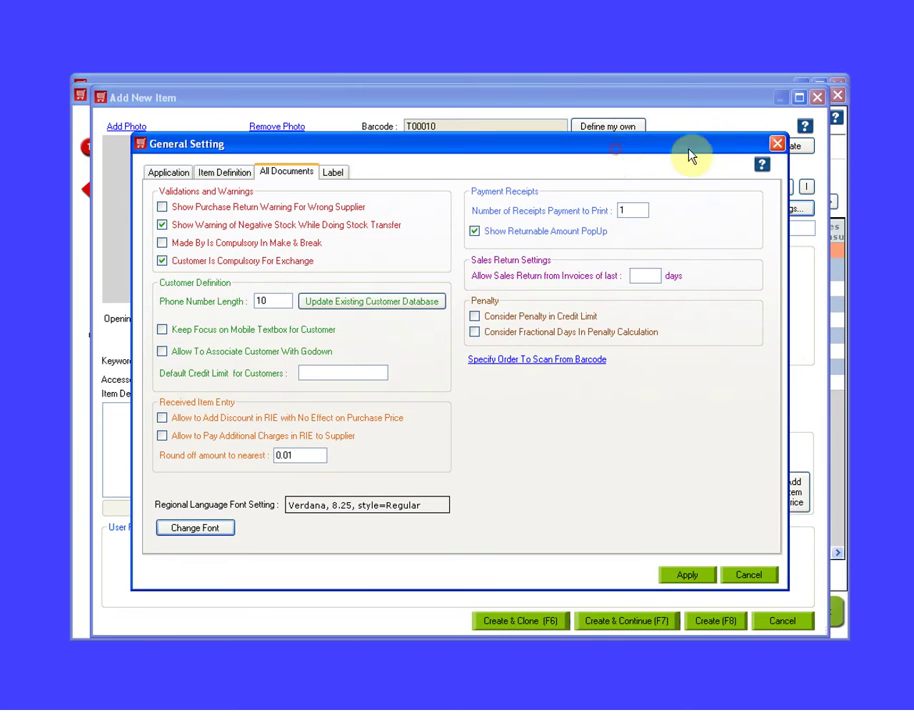
pyautogui.click(776, 144)
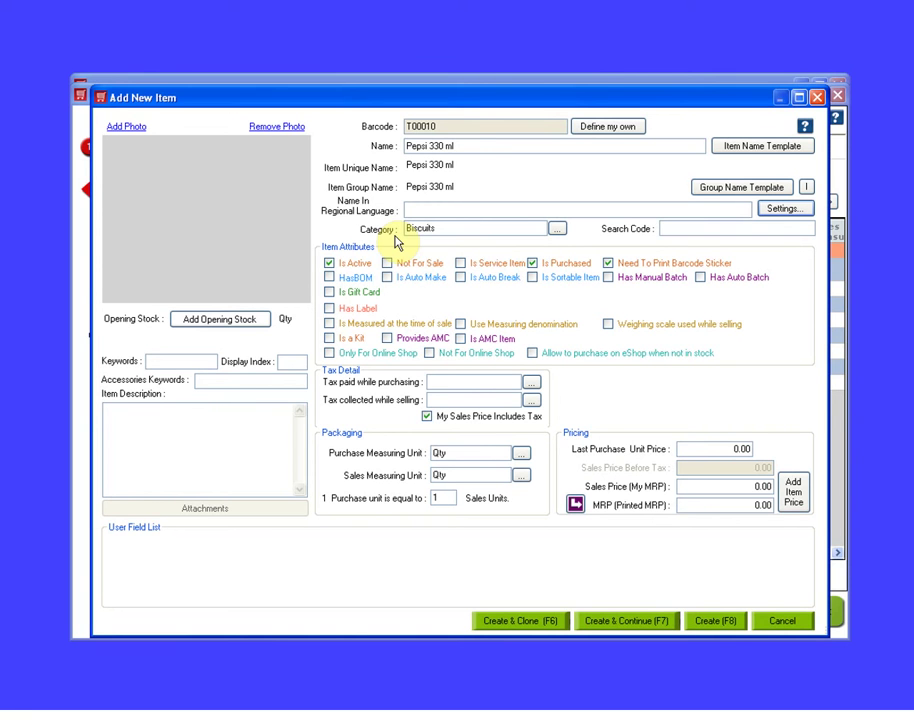
# Add a 'Cool Drinks' category in Category Manager and select it for the item.
pyautogui.click(557, 228)
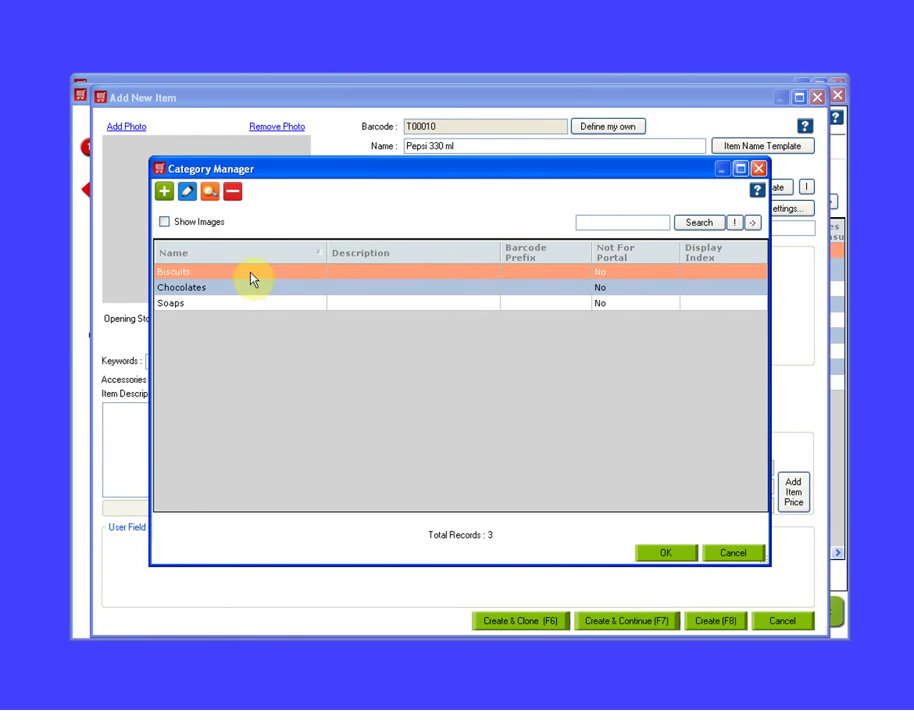
pyautogui.click(165, 191)
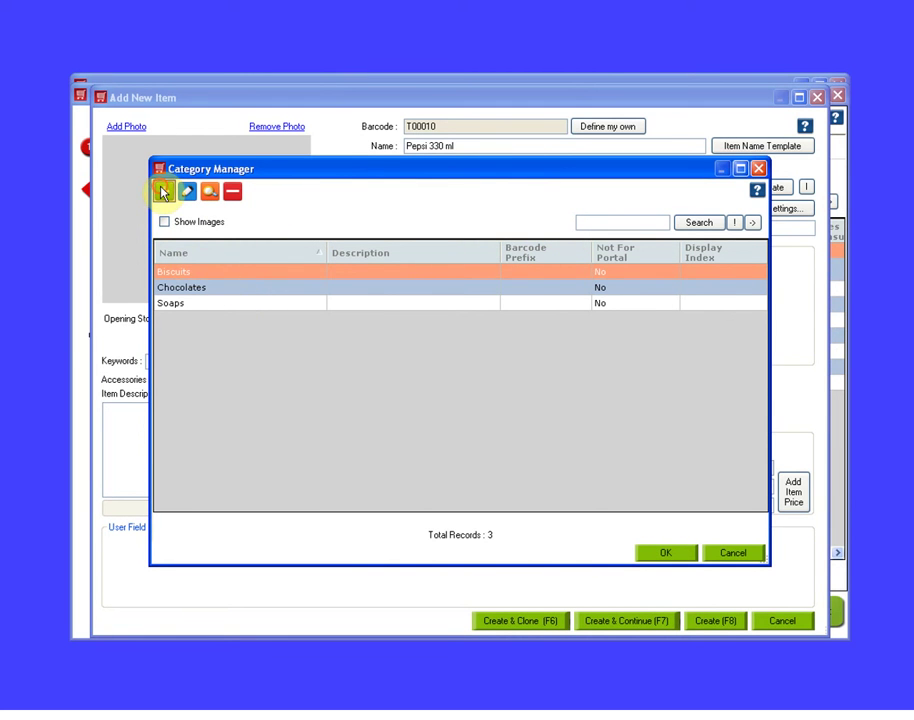
pyautogui.click(516, 285)
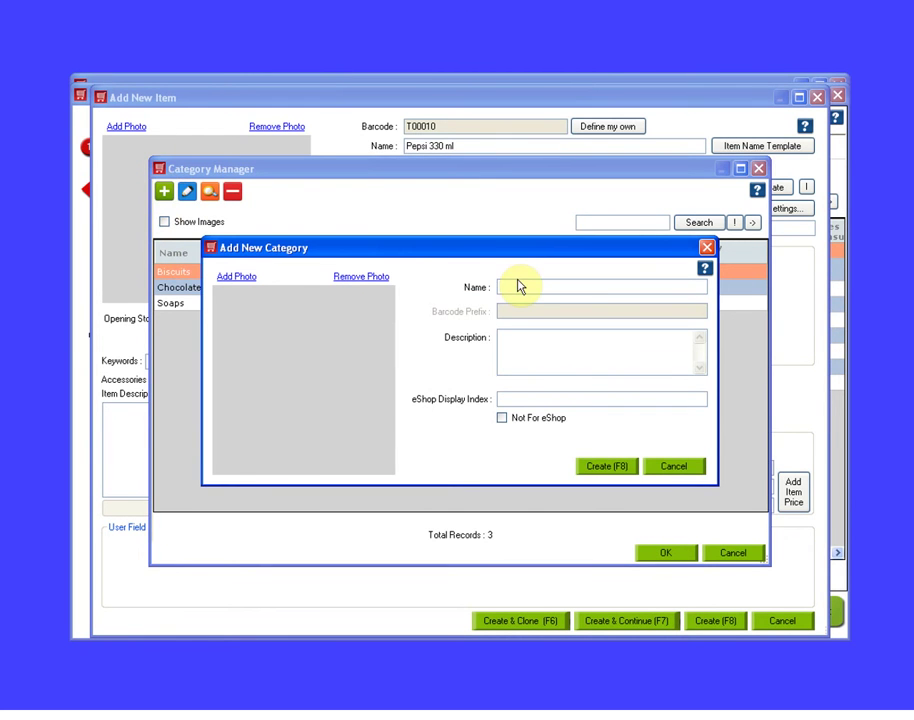
pyautogui.write('Cool ')
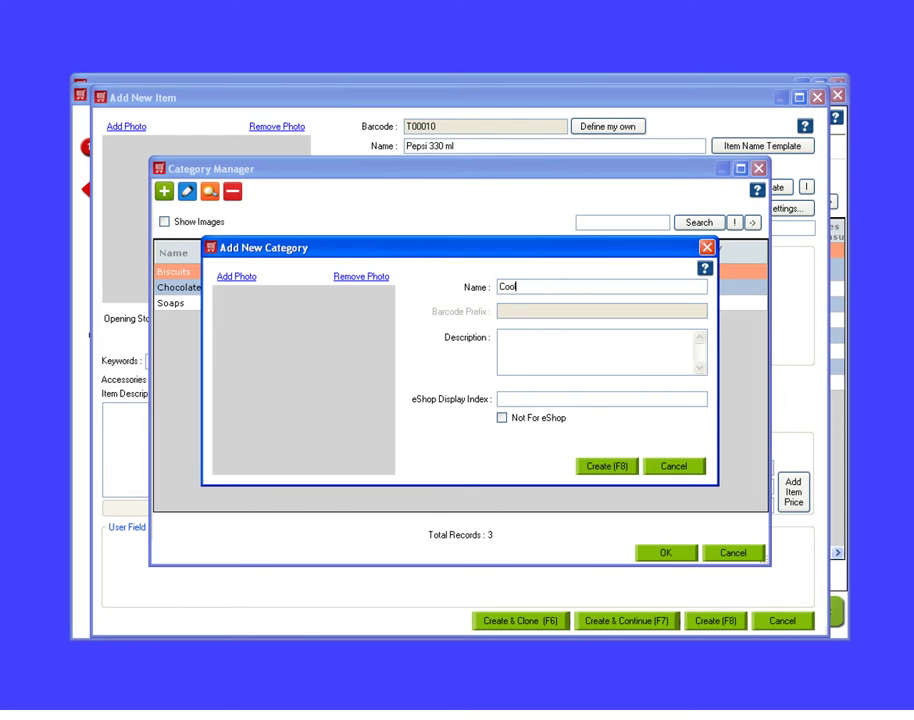
pyautogui.write('Dri')
pyautogui.write('nks')
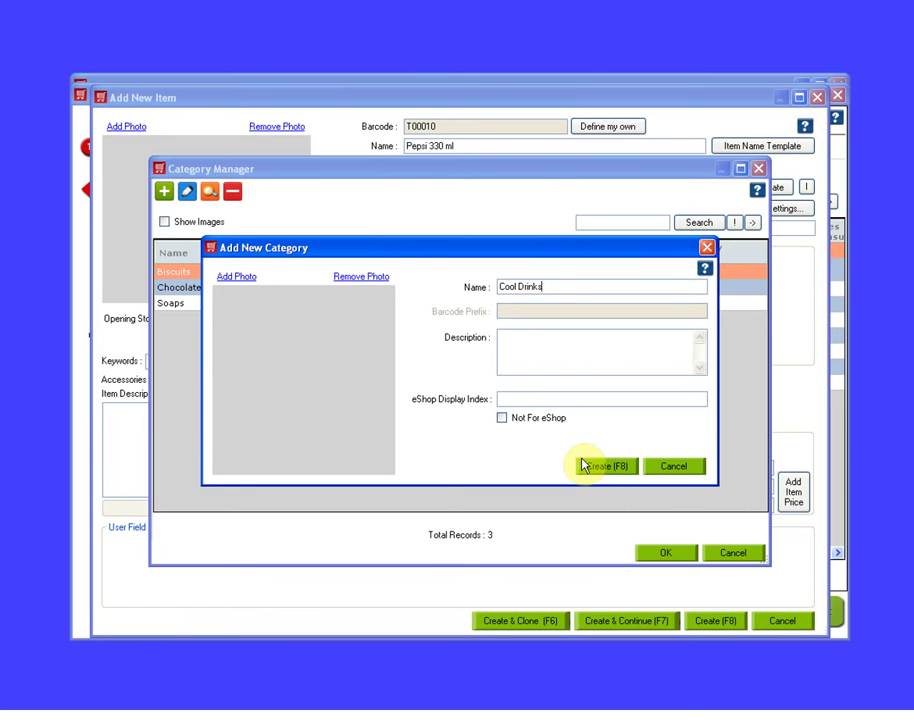
pyautogui.click(581, 465)
pyautogui.click(361, 299)
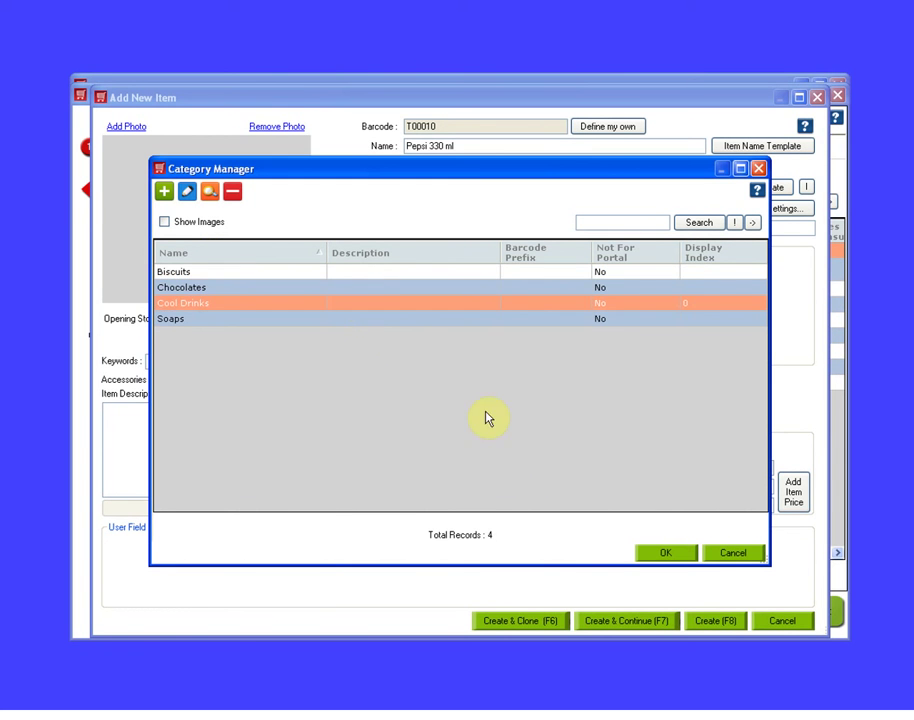
# Confirm Cool Drinks as the Pepsi 330 ml item's category.
pyautogui.click(659, 551)
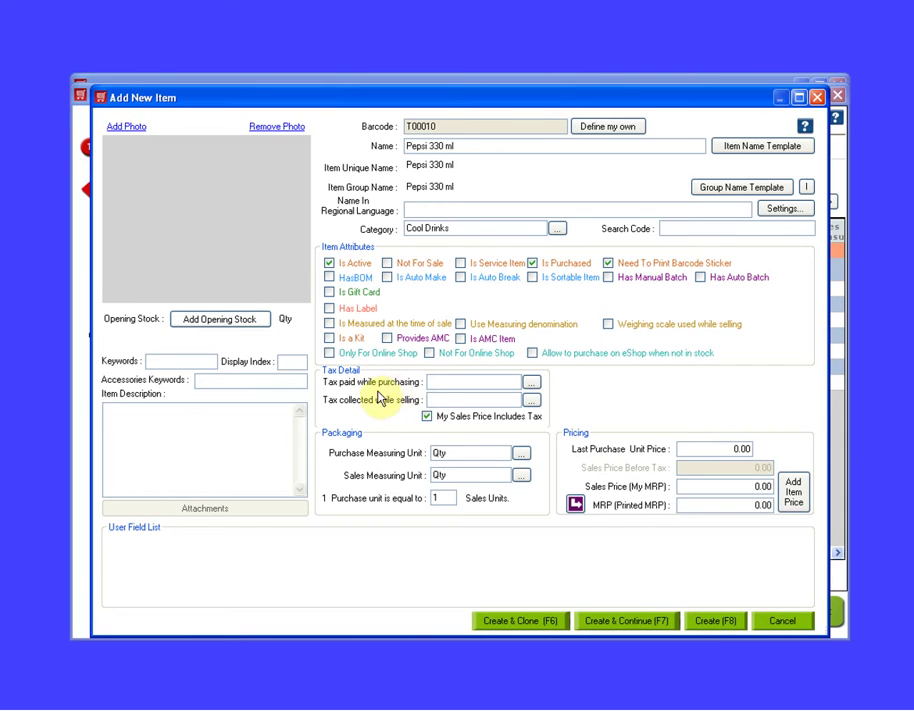
# Define a new 'Purchase Tax' at 5% in Tax Manager.
pyautogui.click(530, 382)
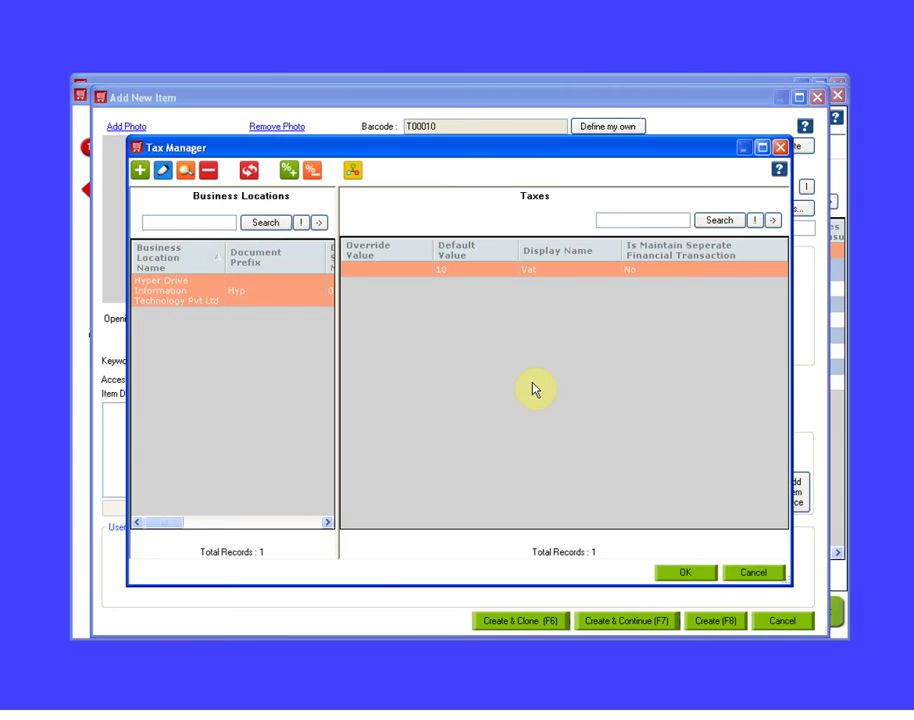
pyautogui.click(140, 172)
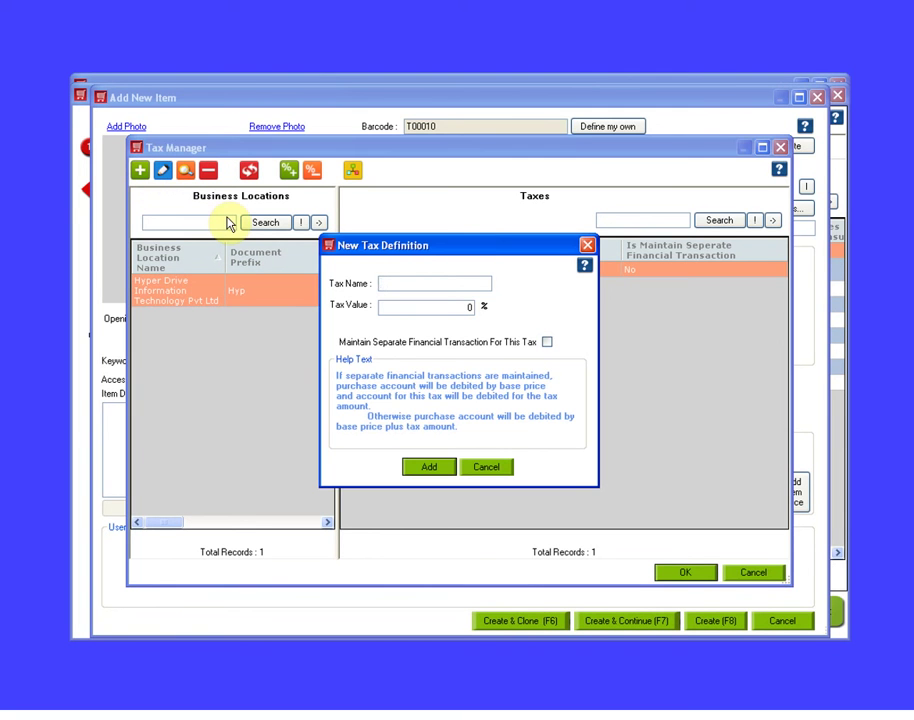
pyautogui.write('Pu')
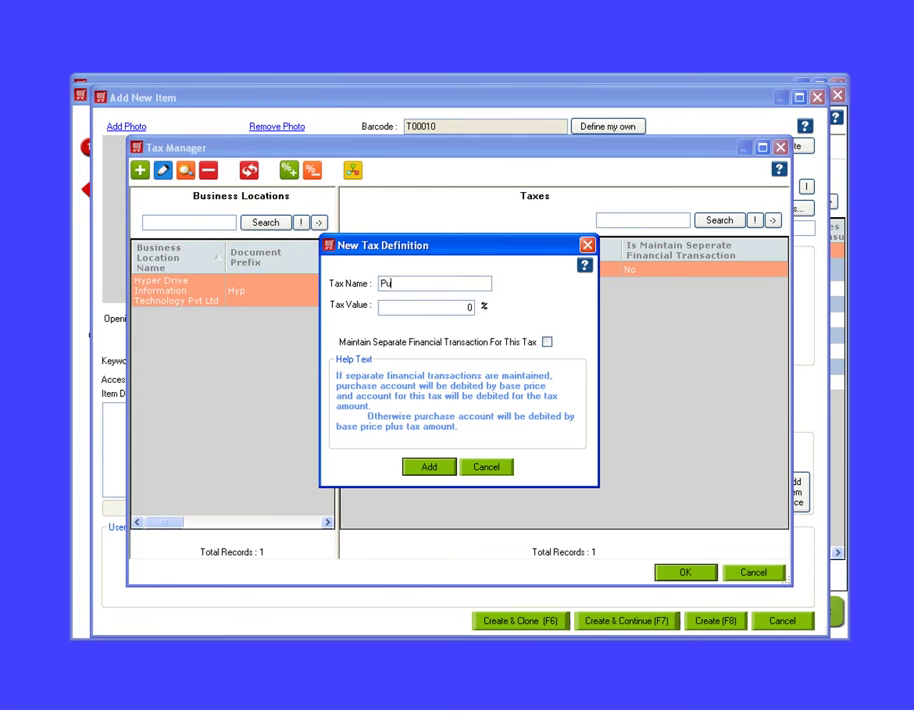
pyautogui.write('rcha')
pyautogui.write('se Tax')
pyautogui.click(447, 308)
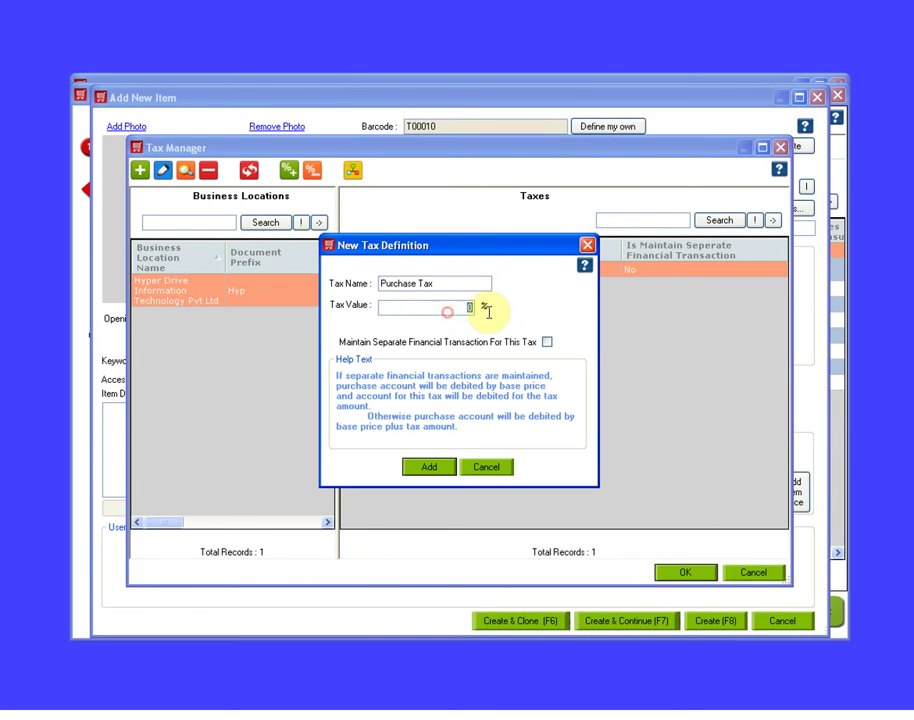
pyautogui.write('5')
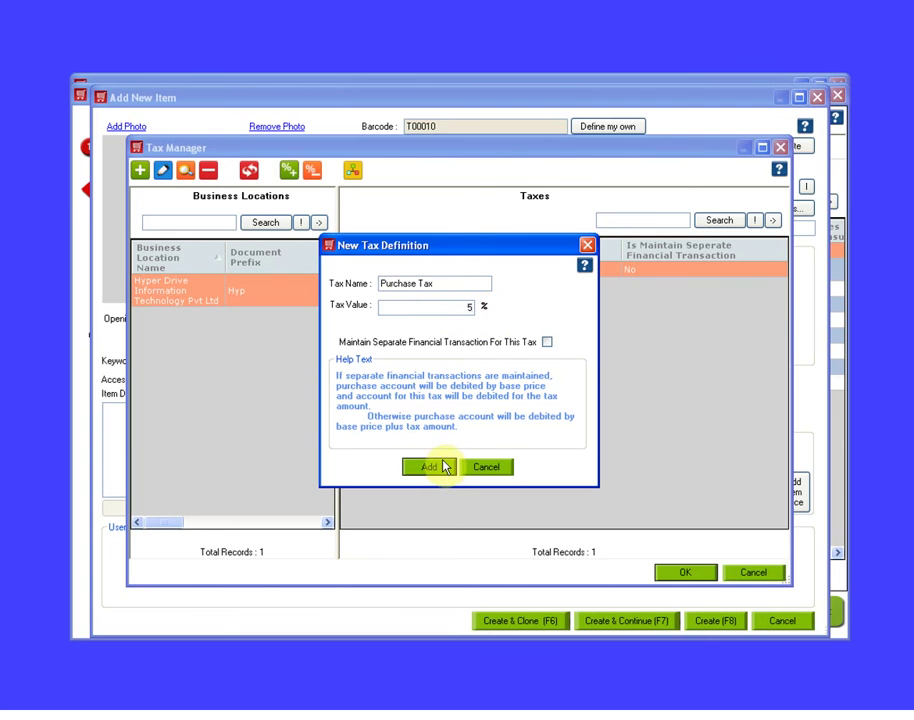
pyautogui.click(441, 467)
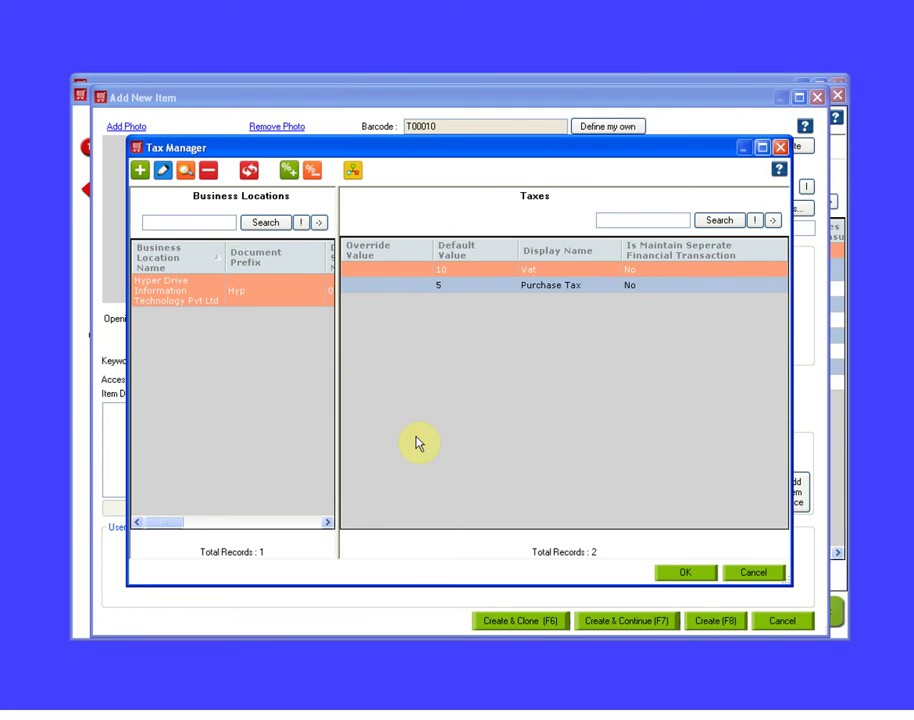
# Add a 10% 'Sales Tax' and select Purchase Tax for purchasing.
pyautogui.click(140, 170)
pyautogui.write('Sa')
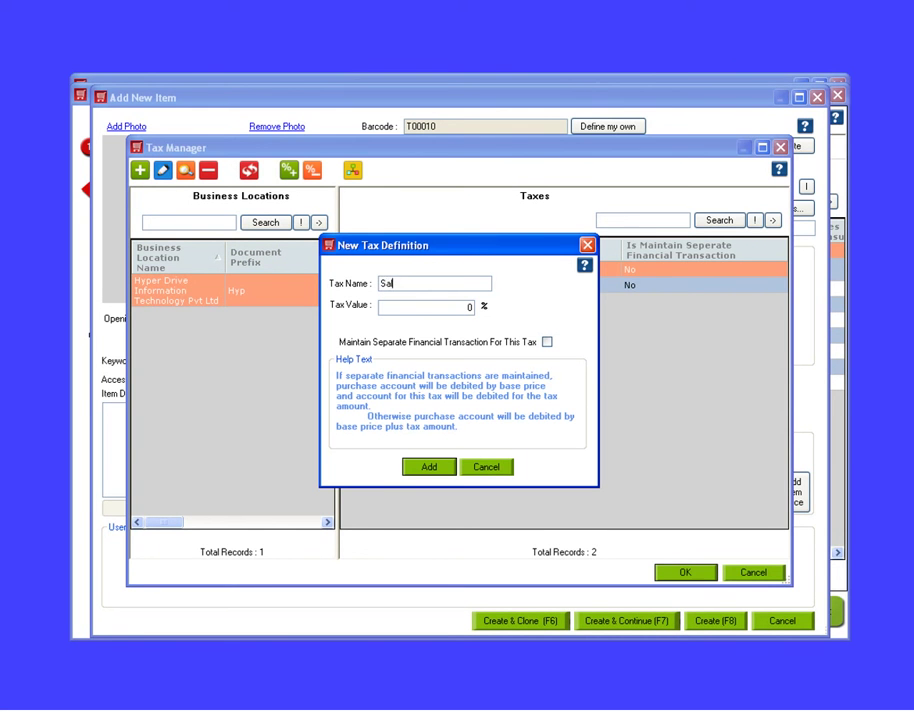
pyautogui.write('les')
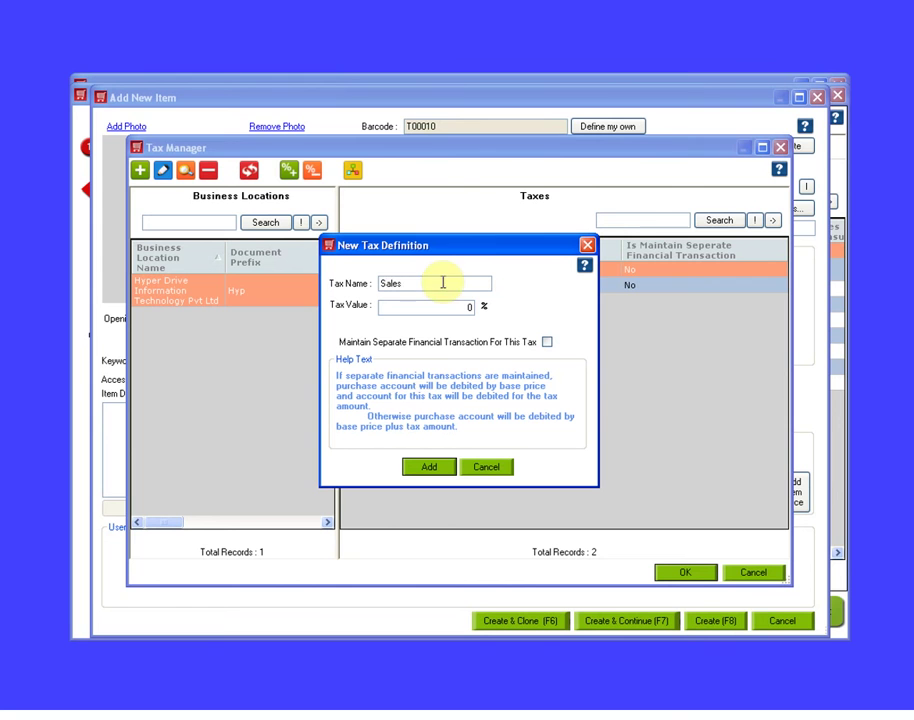
pyautogui.write(' Tax')
pyautogui.press('Tab')
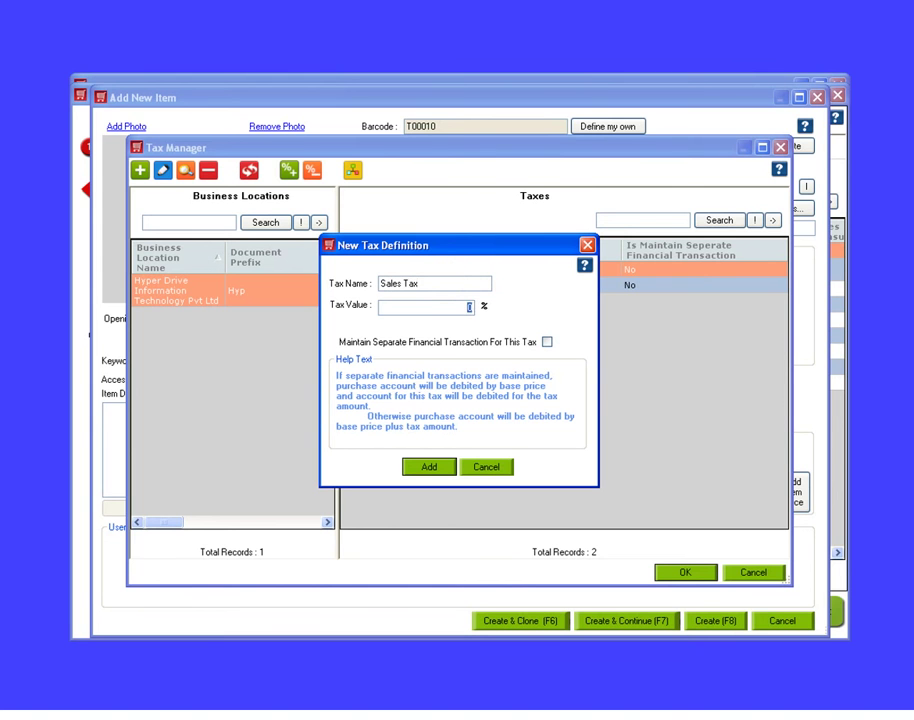
pyautogui.write('10')
pyautogui.click(424, 476)
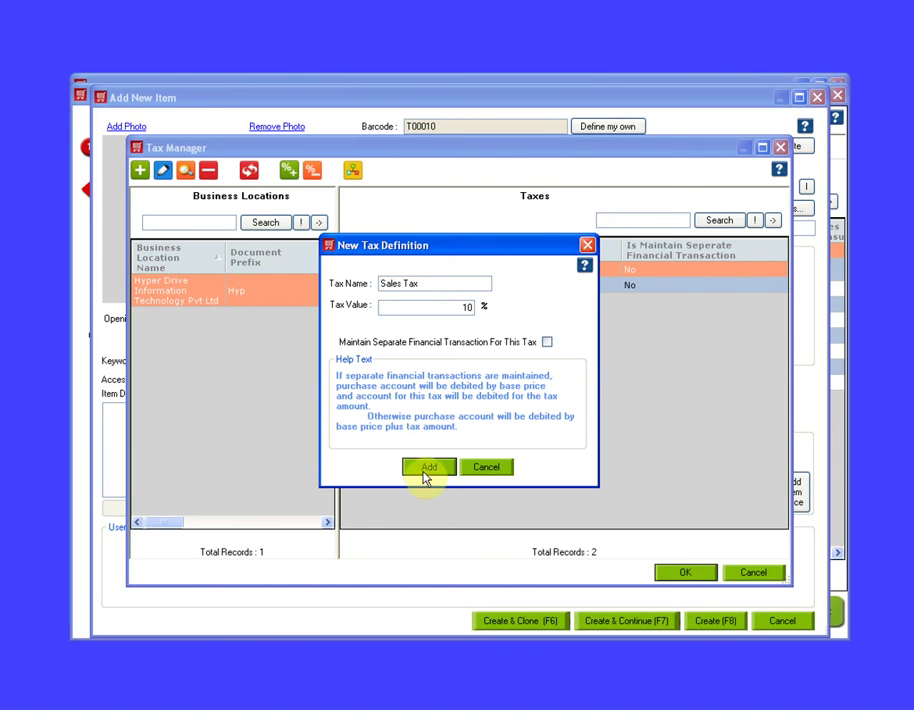
pyautogui.click(535, 293)
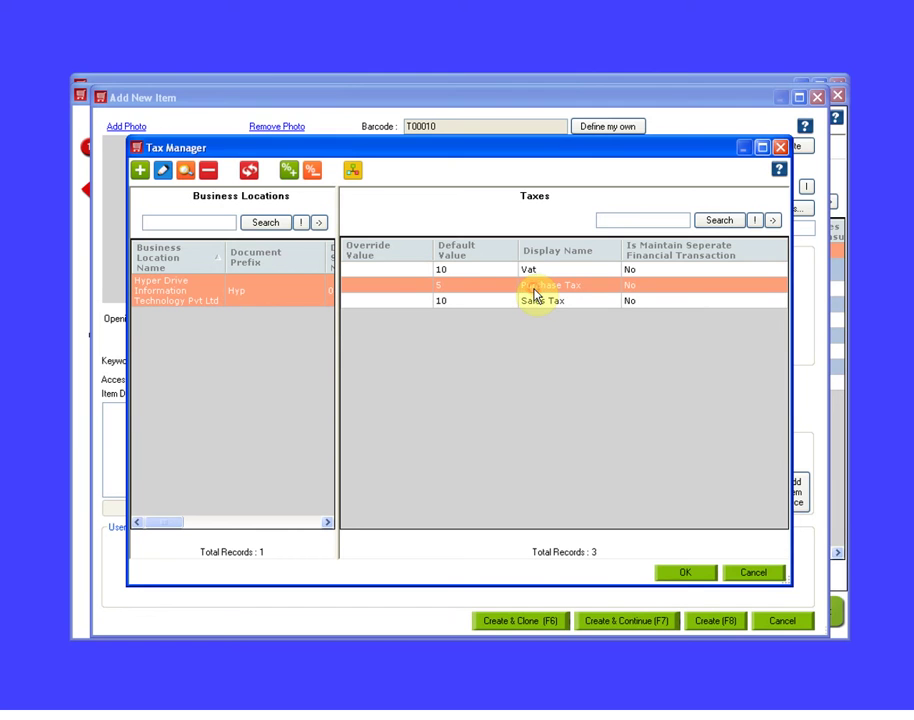
# Confirm Purchase Tax for purchasing and assign Sales Tax as the selling tax.
pyautogui.click(682, 570)
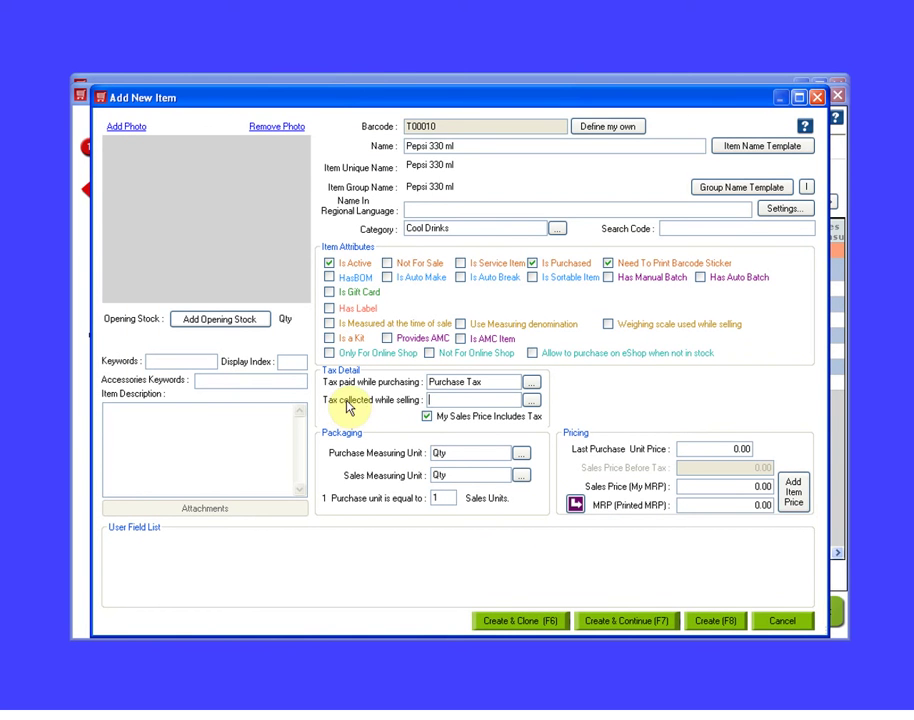
pyautogui.click(531, 400)
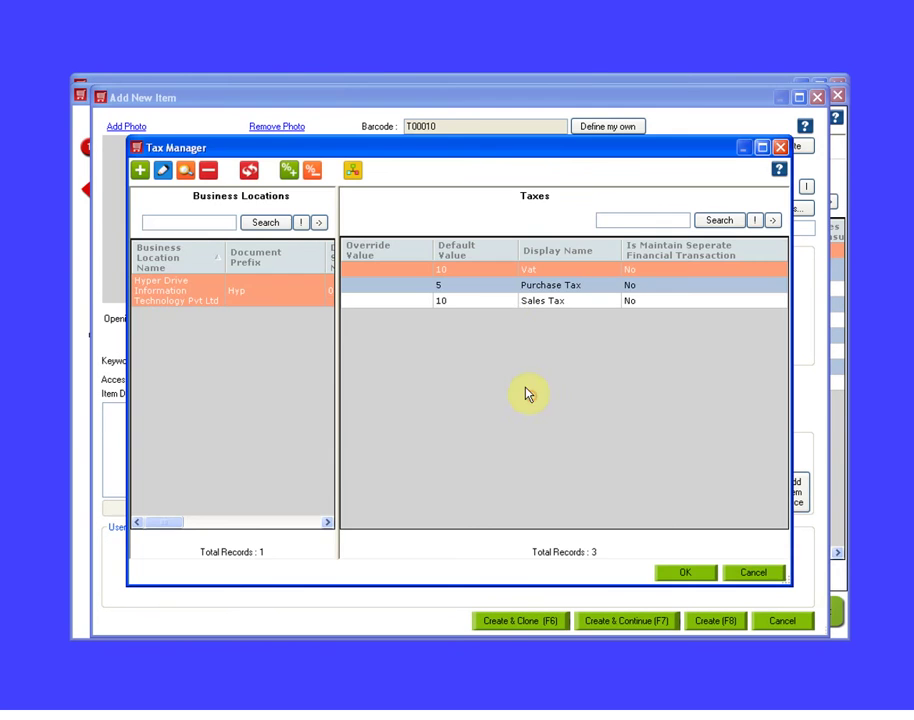
pyautogui.click(503, 300)
pyautogui.click(684, 572)
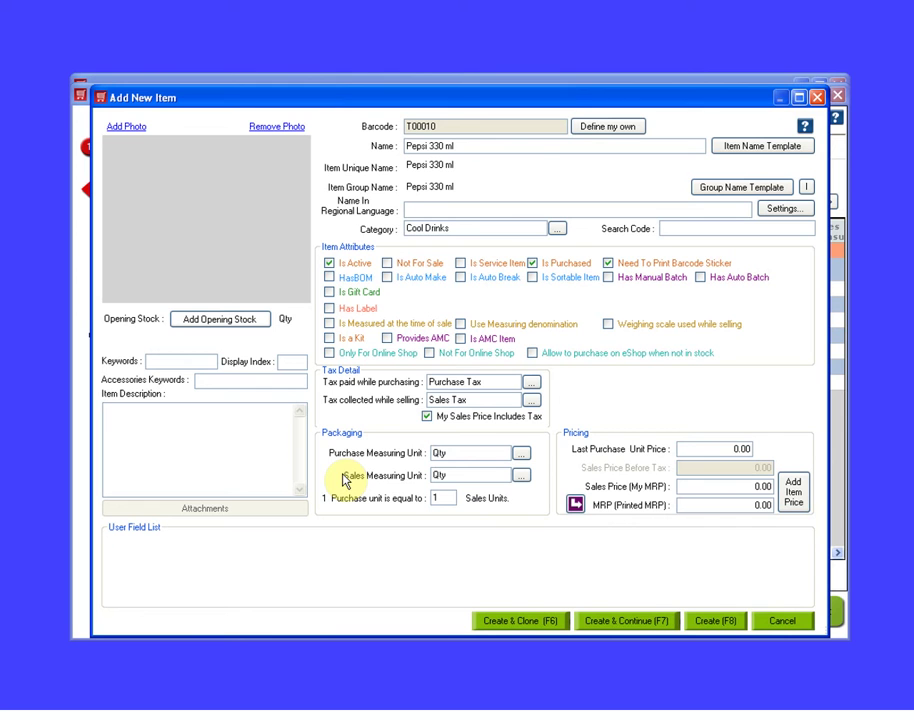
# Set purchase price 30 and pre-tax sales price 40, with sales price excluding tax.
pyautogui.click(441, 497)
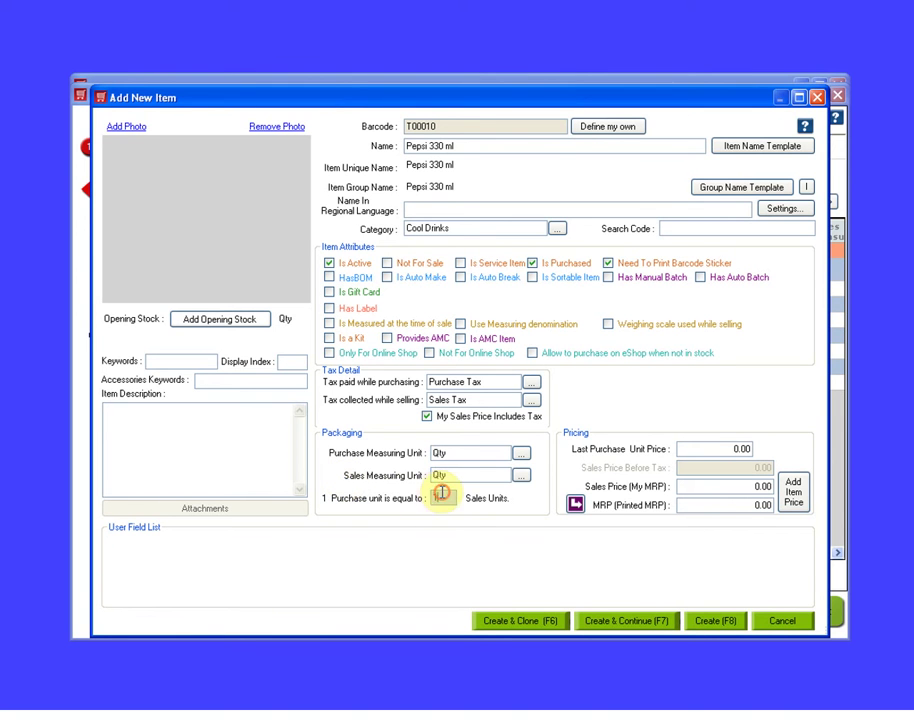
pyautogui.press('Tab')
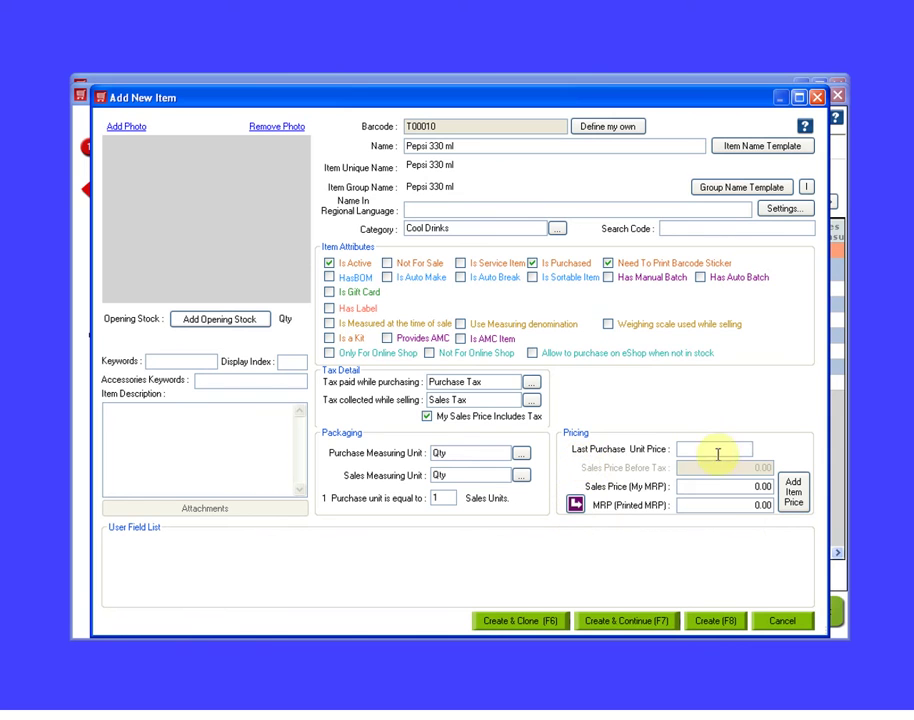
pyautogui.write('30')
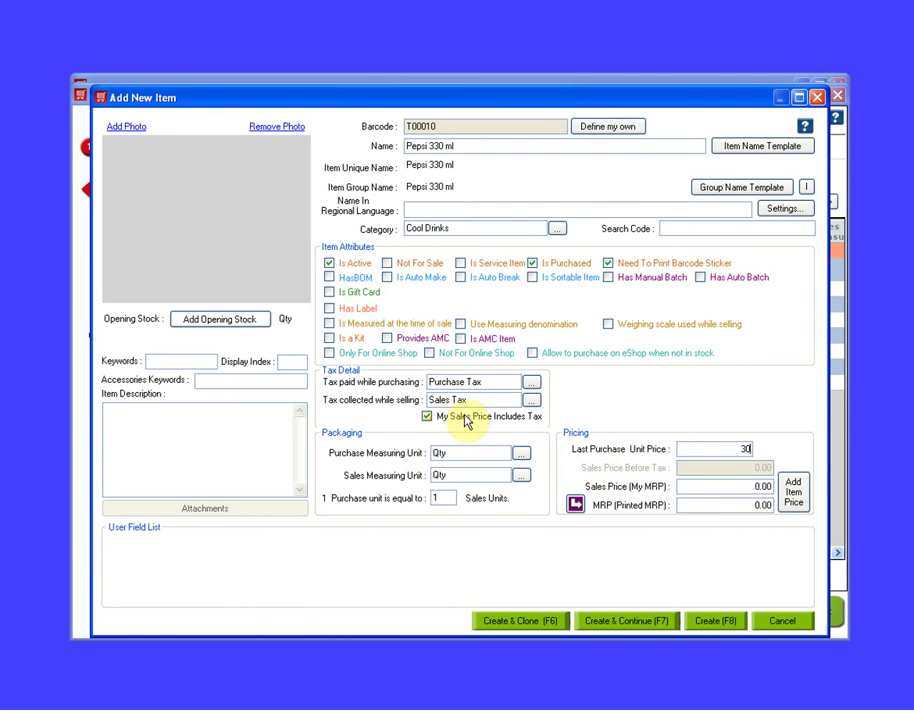
pyautogui.click(430, 418)
pyautogui.click(763, 469)
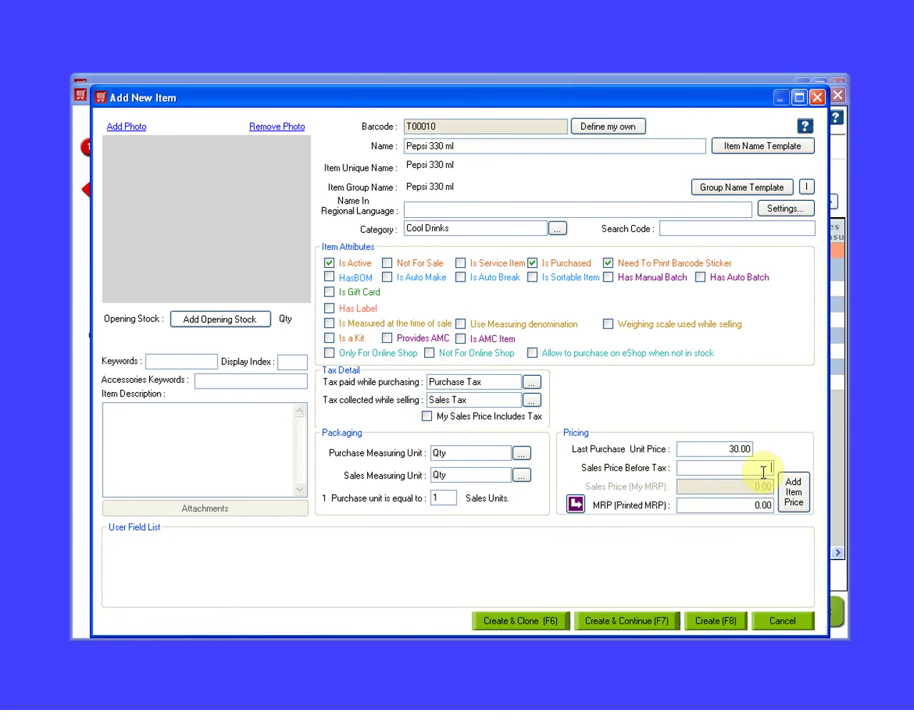
pyautogui.write('4')
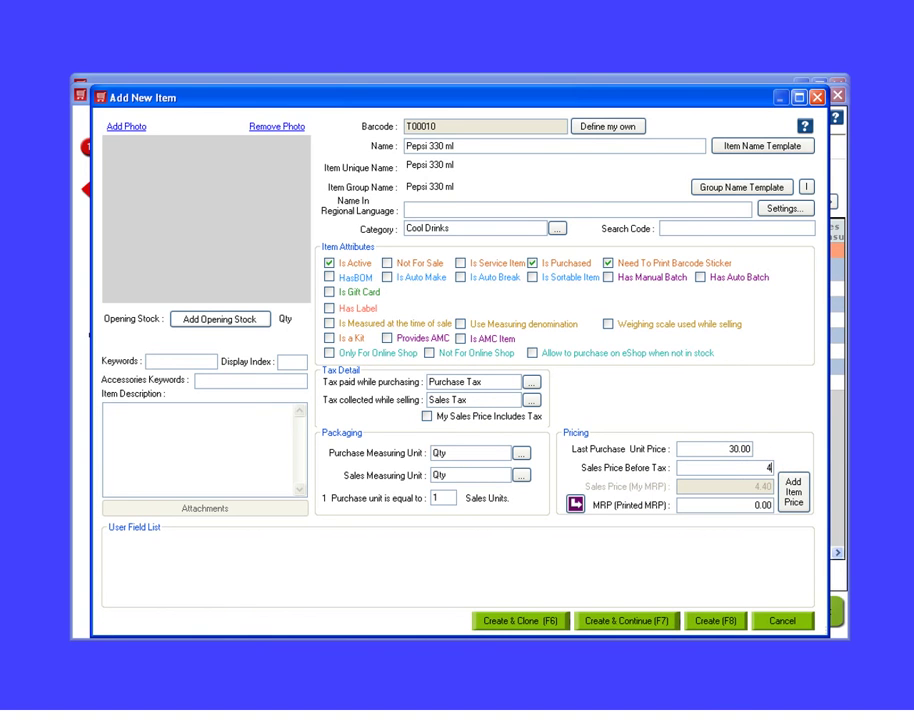
pyautogui.write('0')
pyautogui.click(708, 505)
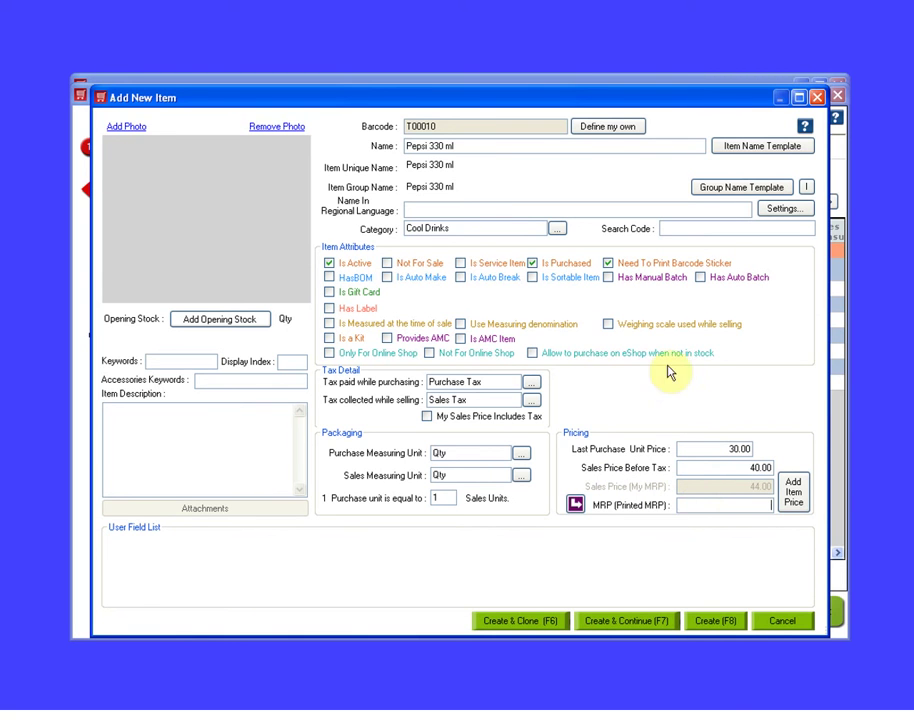
# Attach Pepsi-330ml-Can.jpg as the item photo and bring up Add Opening Stock.
pyautogui.click(128, 128)
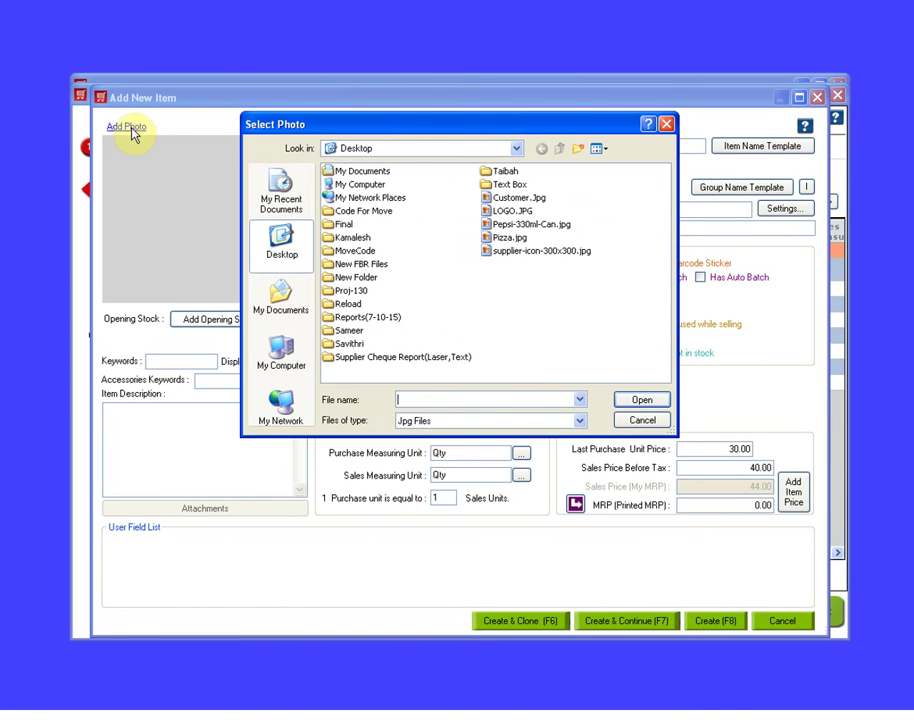
pyautogui.click(531, 224)
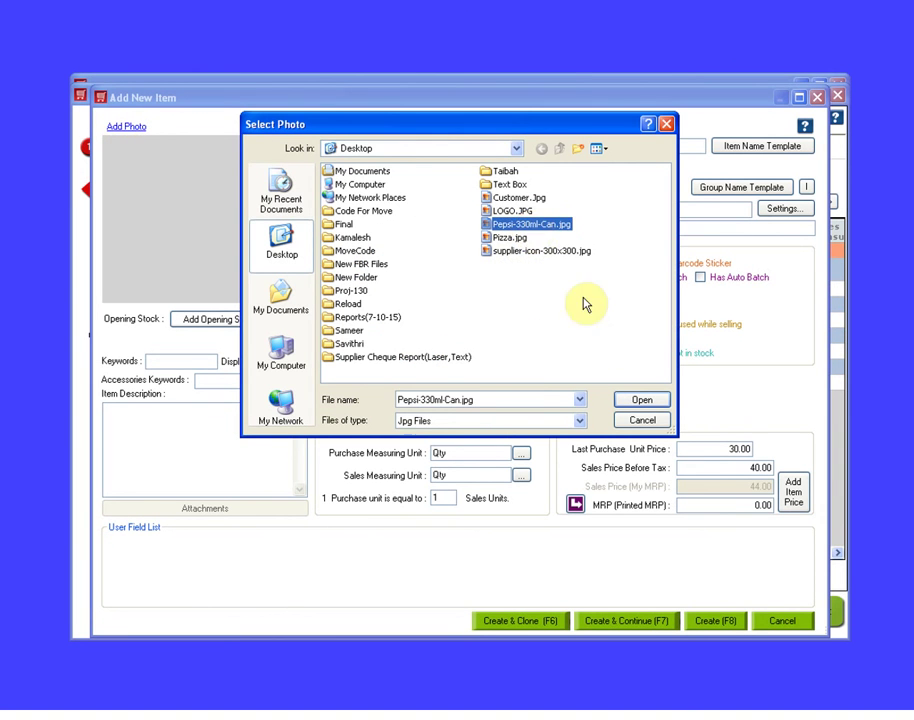
pyautogui.click(641, 401)
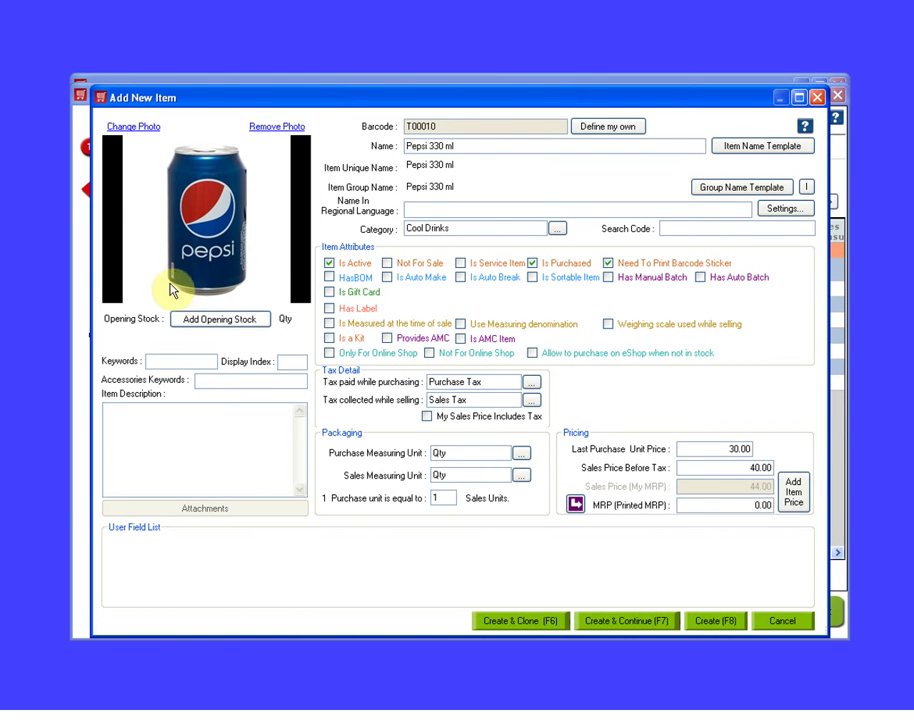
pyautogui.click(205, 327)
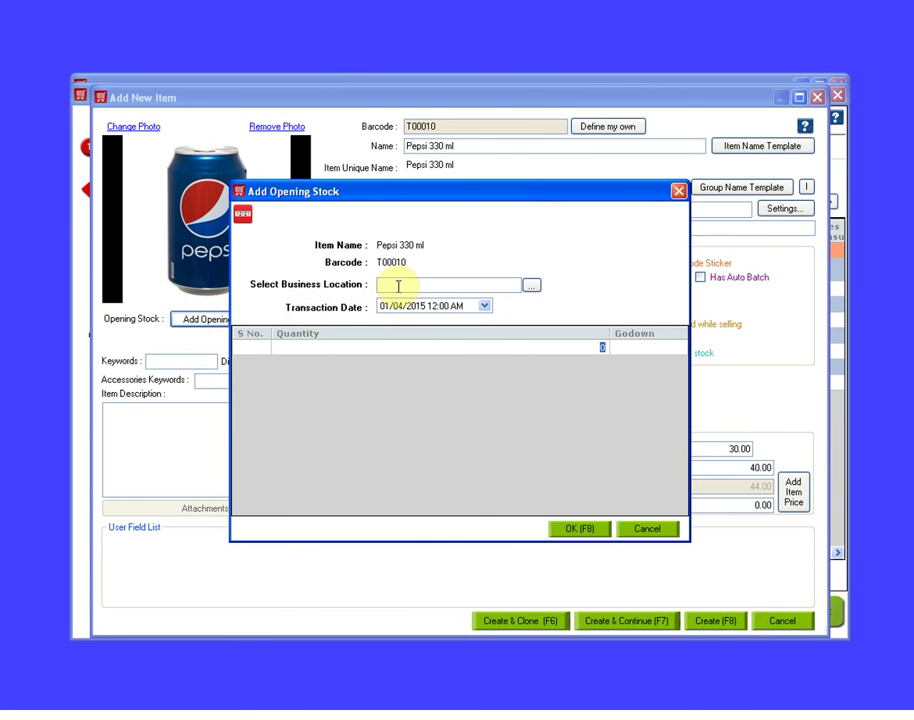
# Close the Add Opening Stock dialog without entering any quantity.
pyautogui.click(390, 347)
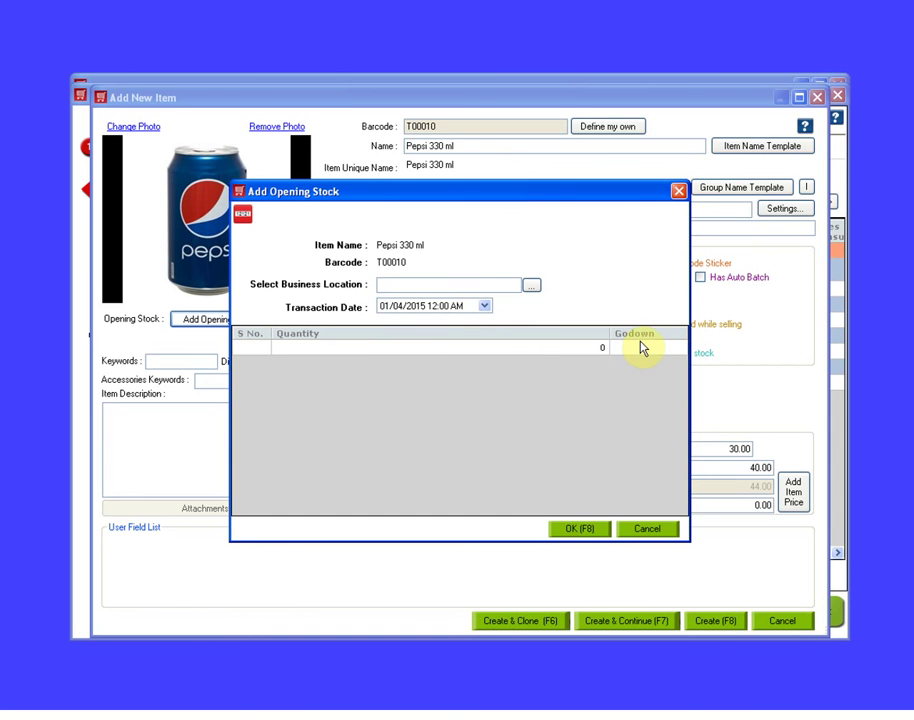
pyautogui.click(679, 191)
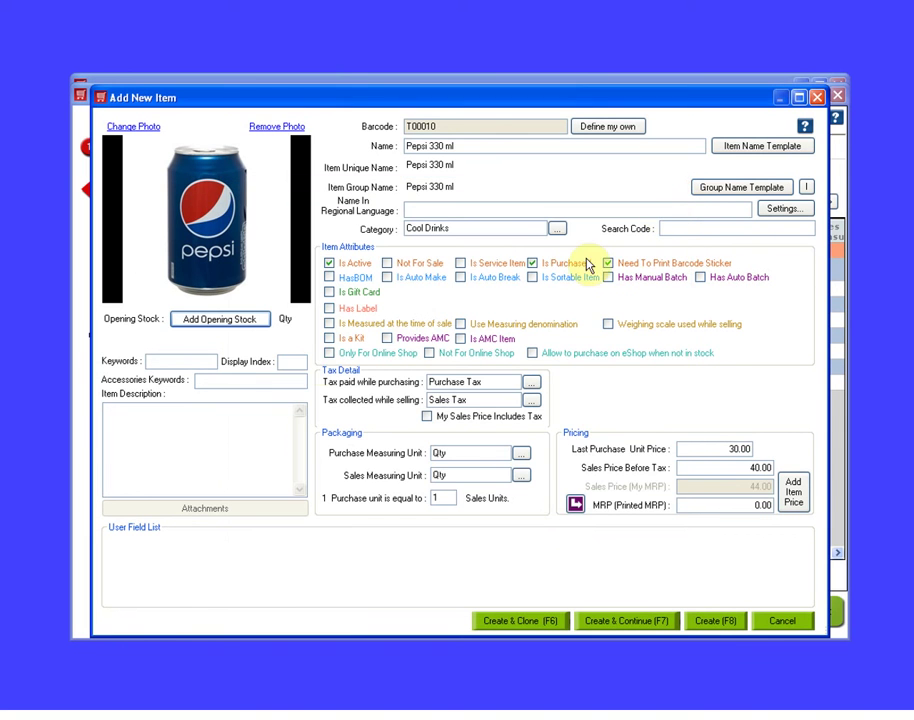
# Leave Keywords, Accessories Keywords and Item Description empty and create Pepsi 330 ml as item T00010.
pyautogui.click(226, 381)
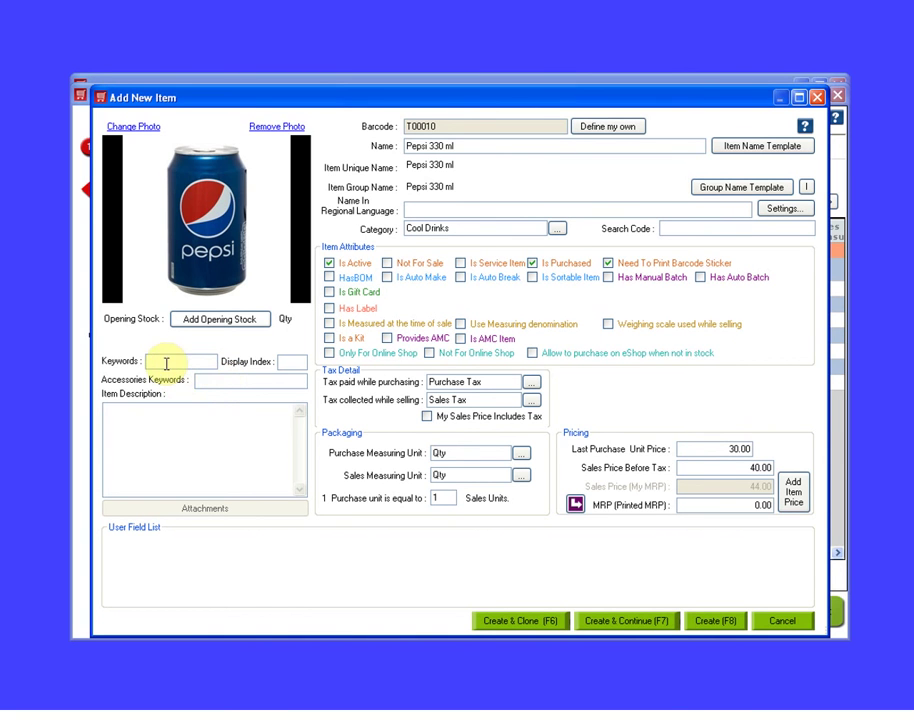
pyautogui.click(204, 378)
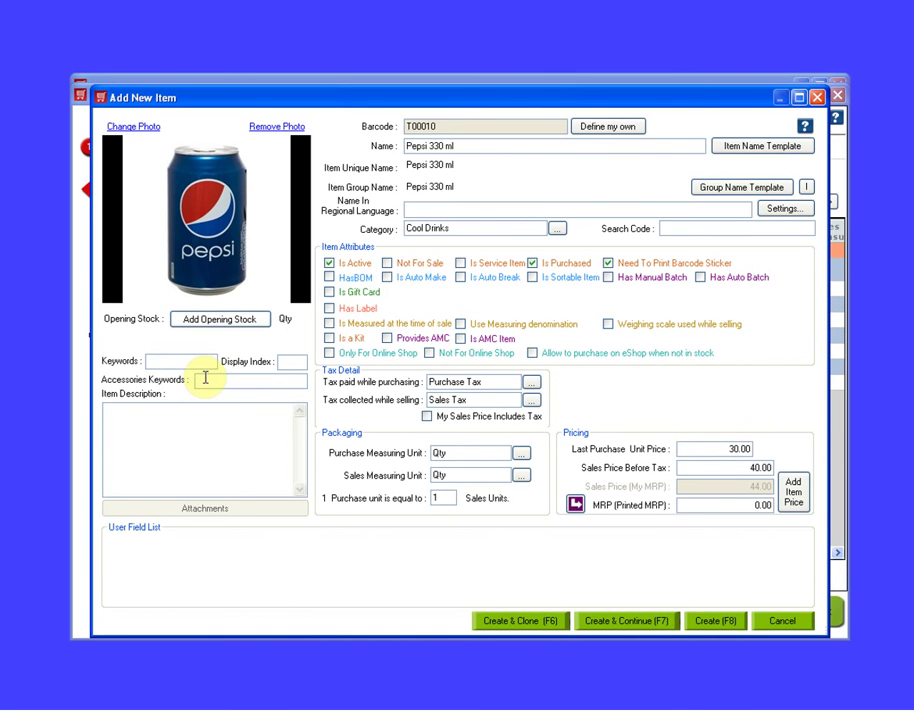
pyautogui.click(145, 425)
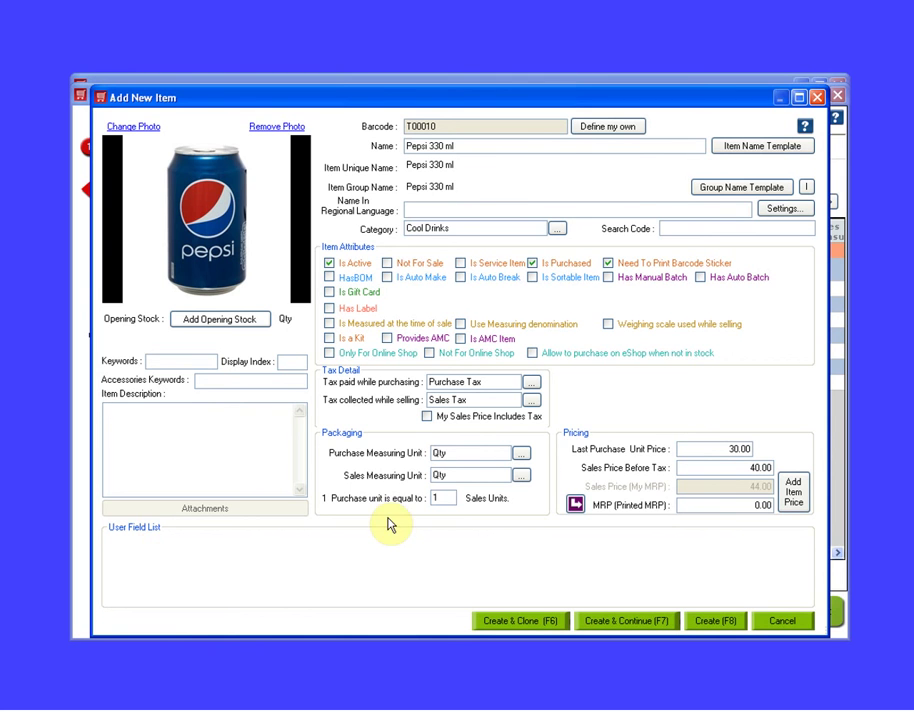
pyautogui.click(716, 621)
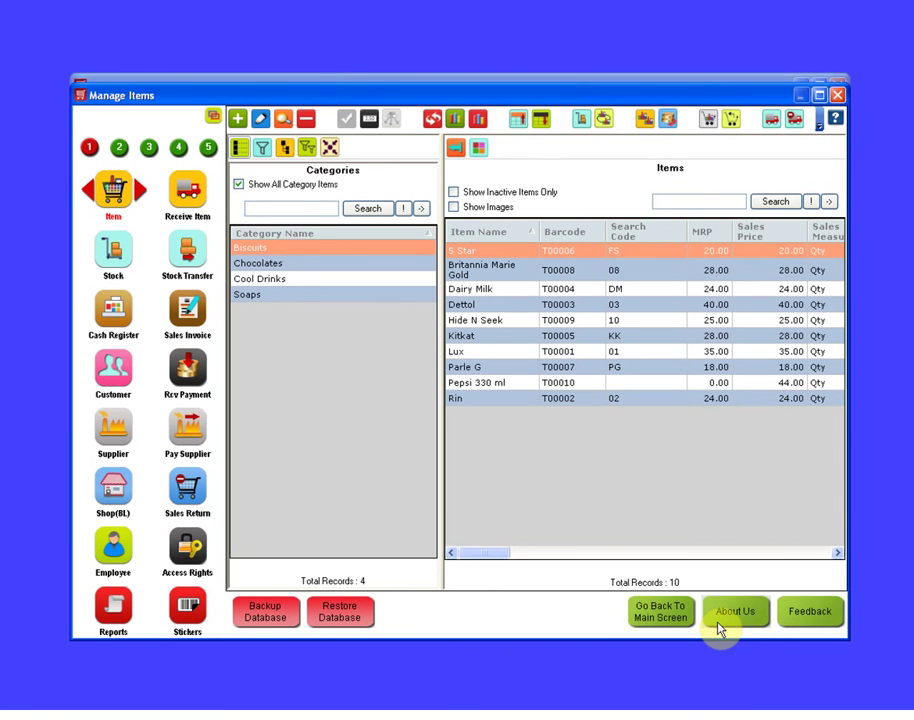